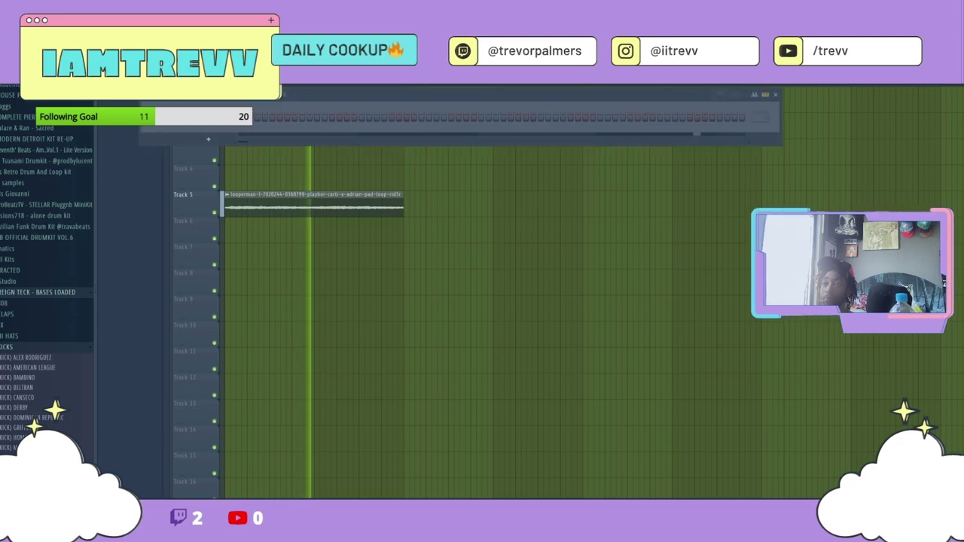
# Set the time-stretching mode of the Looperman pad loop's audio clip to Stretch and close its settings.
pyautogui.press('pageup')
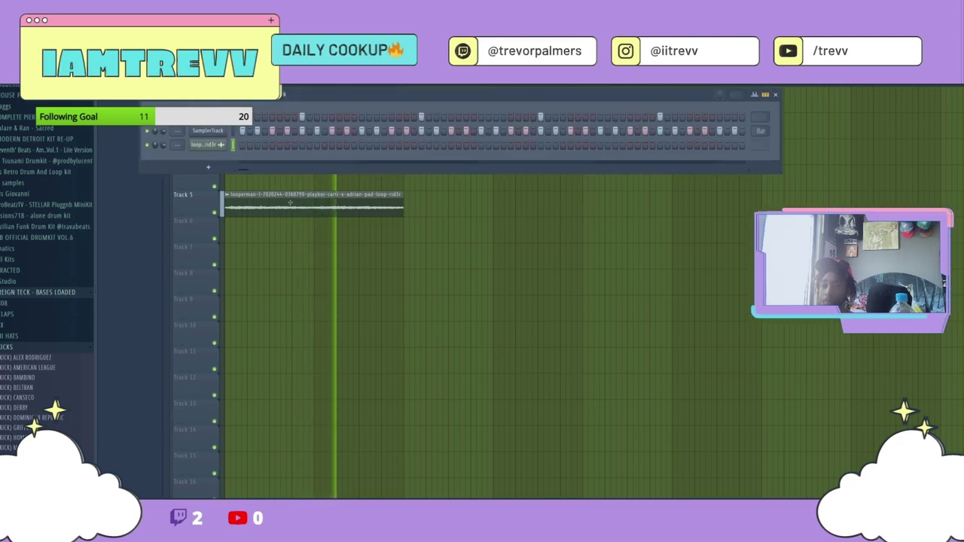
pyautogui.doubleClick(290, 202)
pyautogui.click(360, 165)
pyautogui.click(356, 191)
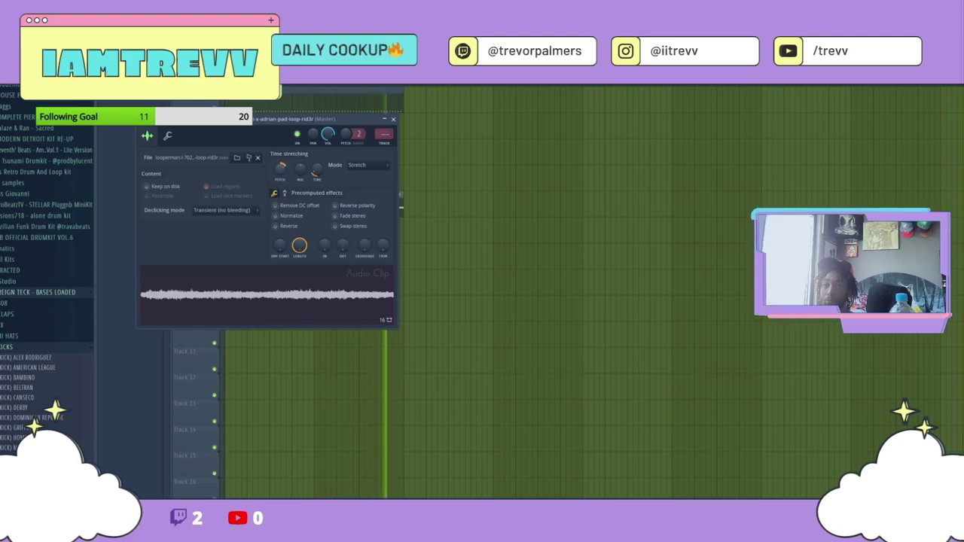
pyautogui.press('Escape')
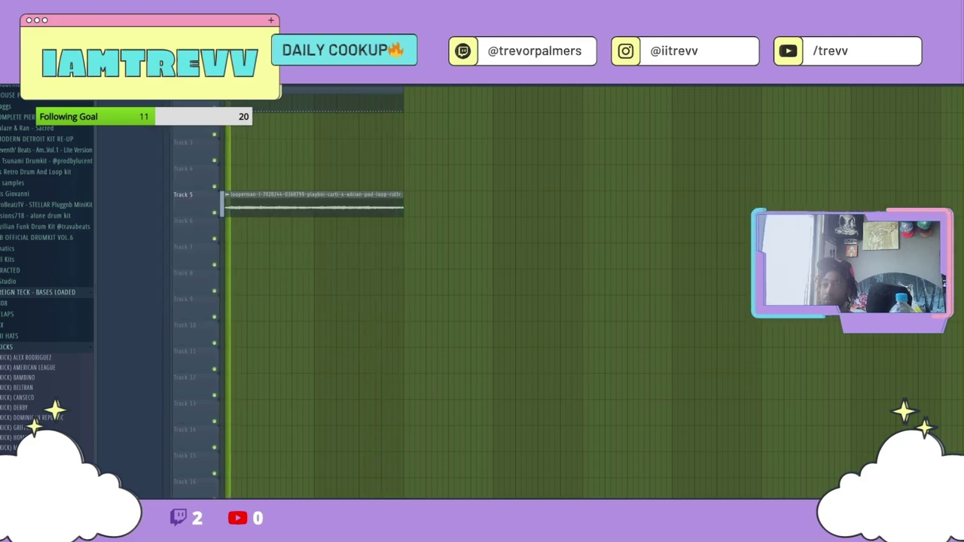
# Load the (KICK) BAMBINO sample into a new channel of the channel rack.
pyautogui.press('F6')
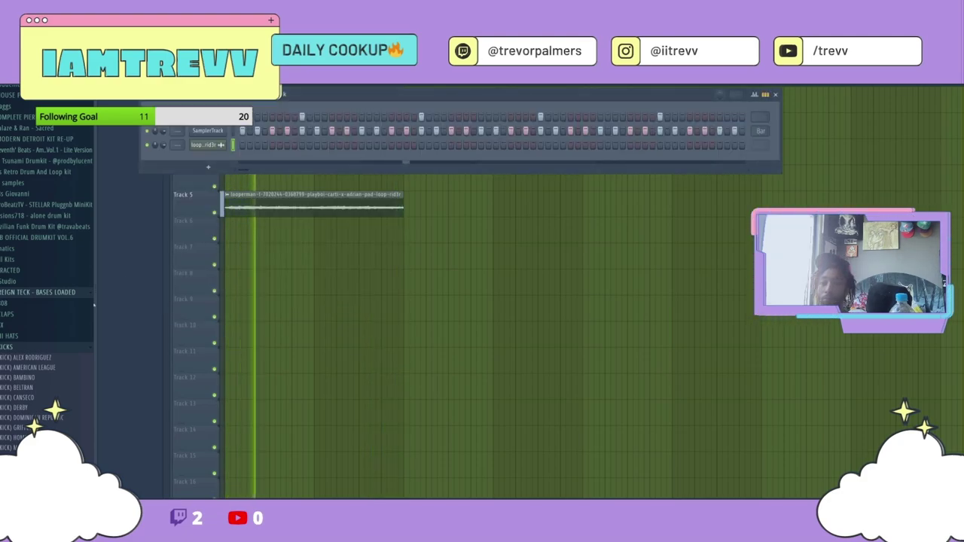
pyautogui.rightClick(45, 382)
pyautogui.click(83, 388)
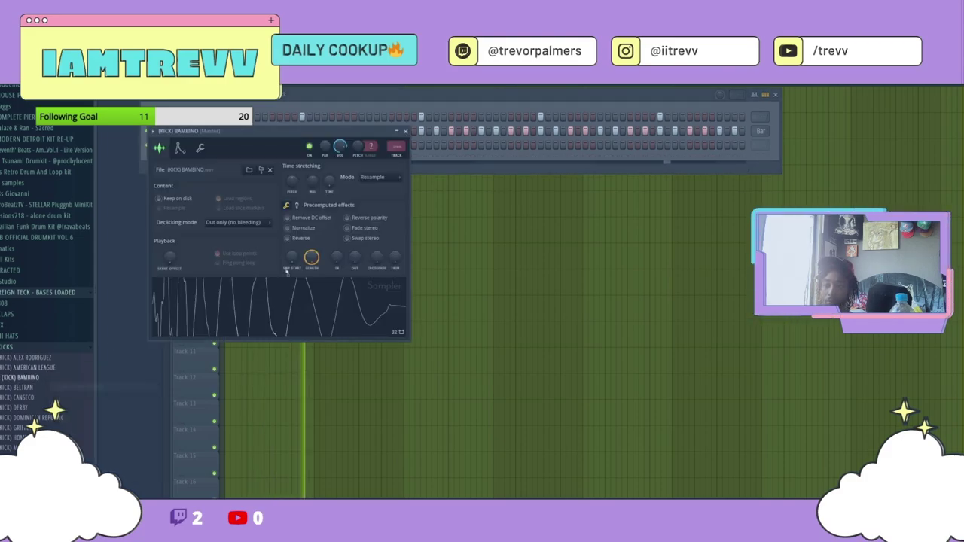
pyautogui.click(355, 94)
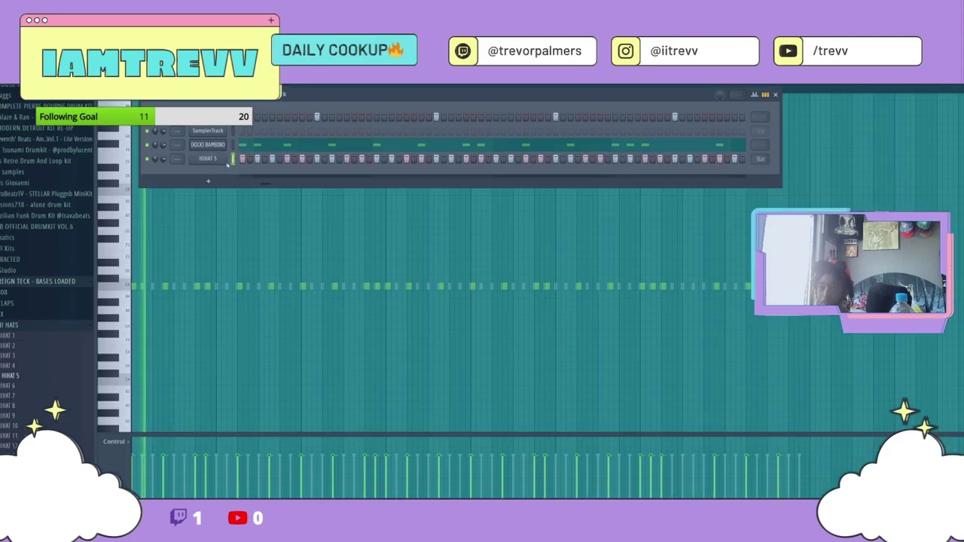
# Open the HIHAT 5 notes in the piano roll and chop the second hit of bar 2 into a fast roll.
pyautogui.rightClick(224, 158)
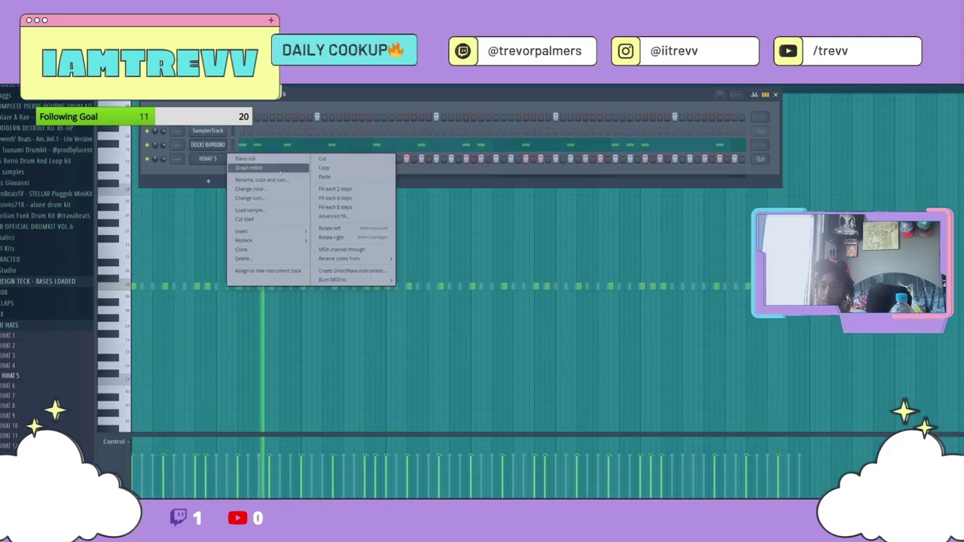
pyautogui.click(246, 158)
pyautogui.scroll(2, 158, 272)
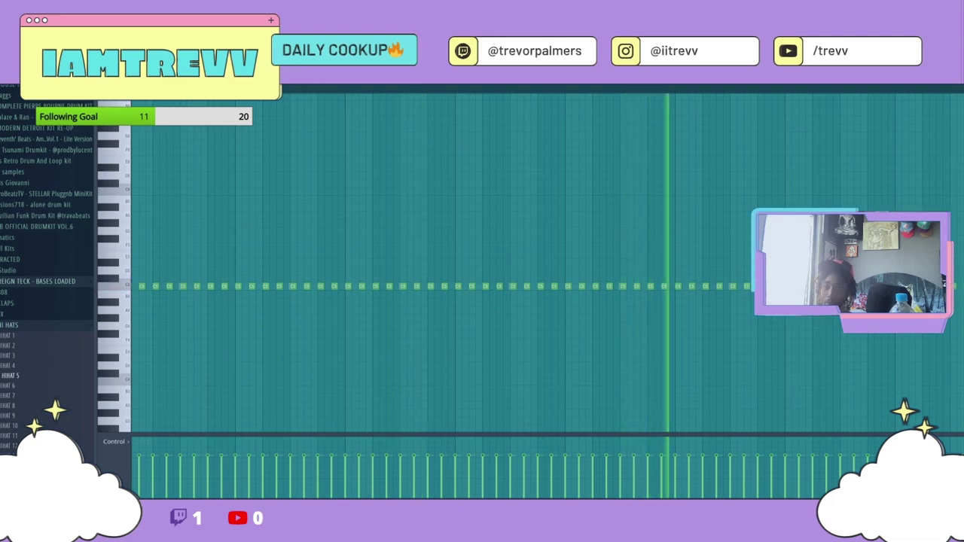
pyautogui.scroll(2, 181, 226)
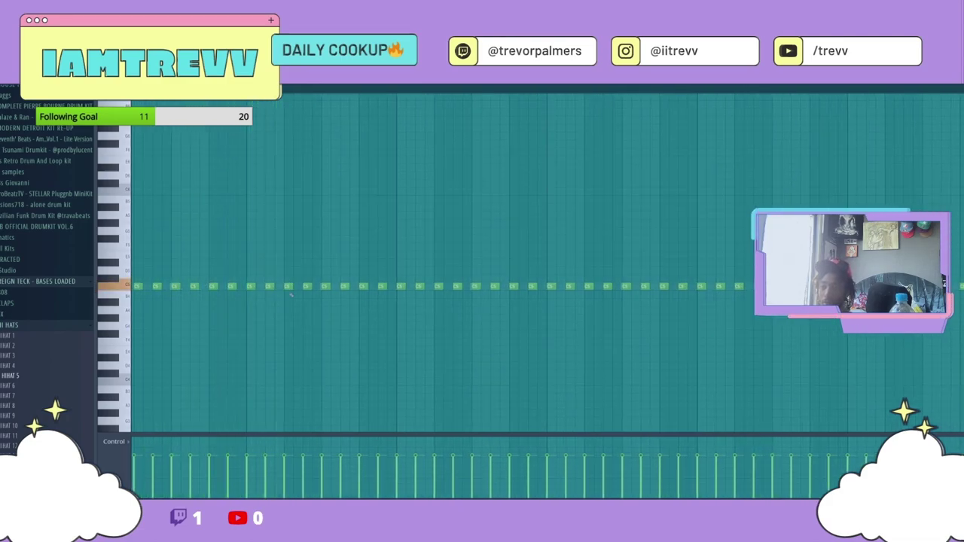
pyautogui.click(270, 286)
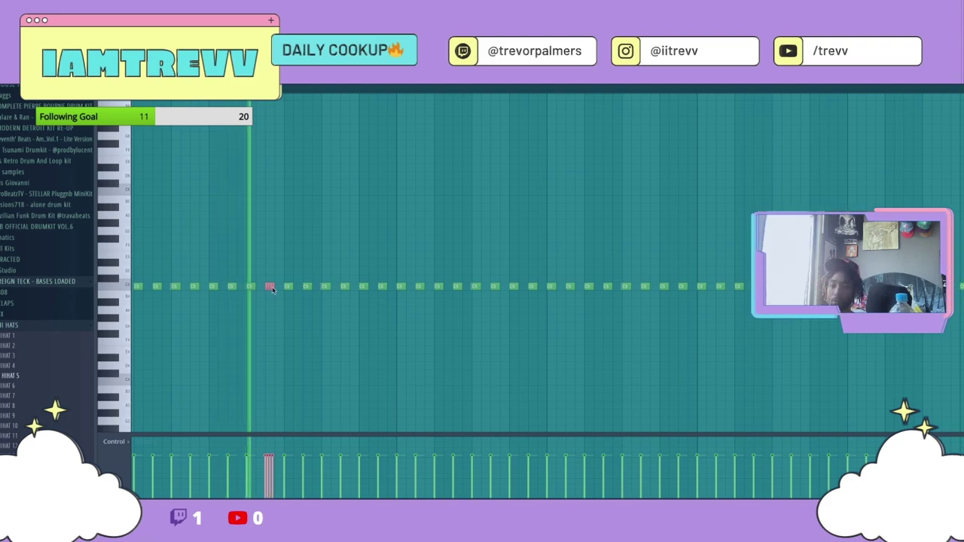
pyautogui.hotkey('alt', 'u')
pyautogui.press('Escape')
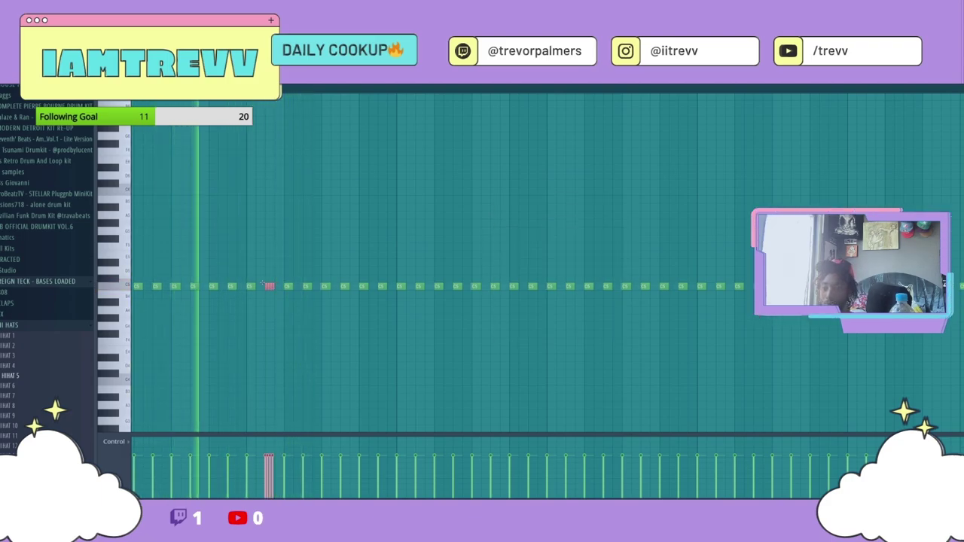
pyautogui.keyDown('ctrl'); pyautogui.click(282, 308); pyautogui.keyUp('ctrl')
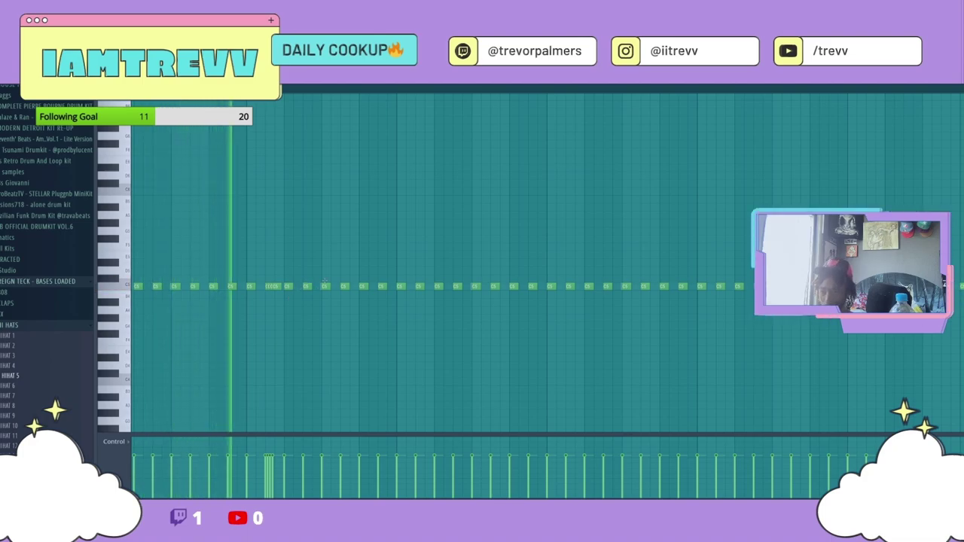
# Add lower-pitched hi-hat notes on the last hit of bar 2 and on two hits in bar 4.
pyautogui.click(382, 326)
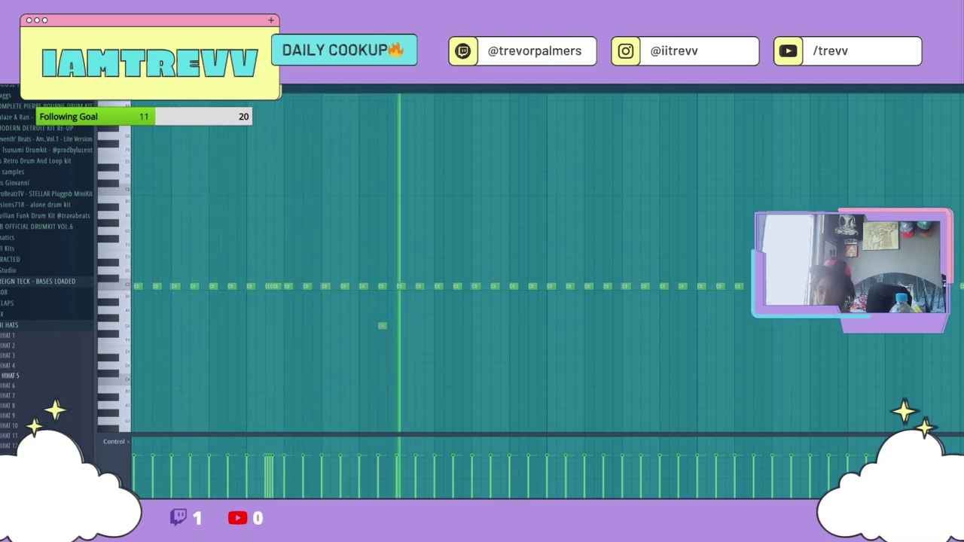
pyautogui.click(588, 334)
pyautogui.click(635, 334)
pyautogui.moveTo(635, 333); pyautogui.dragTo(588, 326)
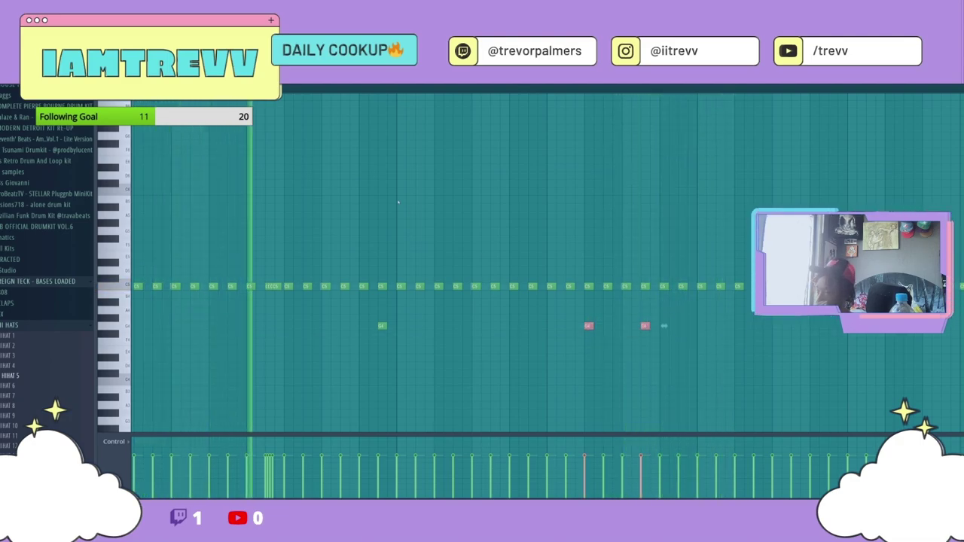
pyautogui.keyDown('ctrl'); pyautogui.click(505, 316); pyautogui.keyUp('ctrl')
pyautogui.scroll(-3, 506, 315)
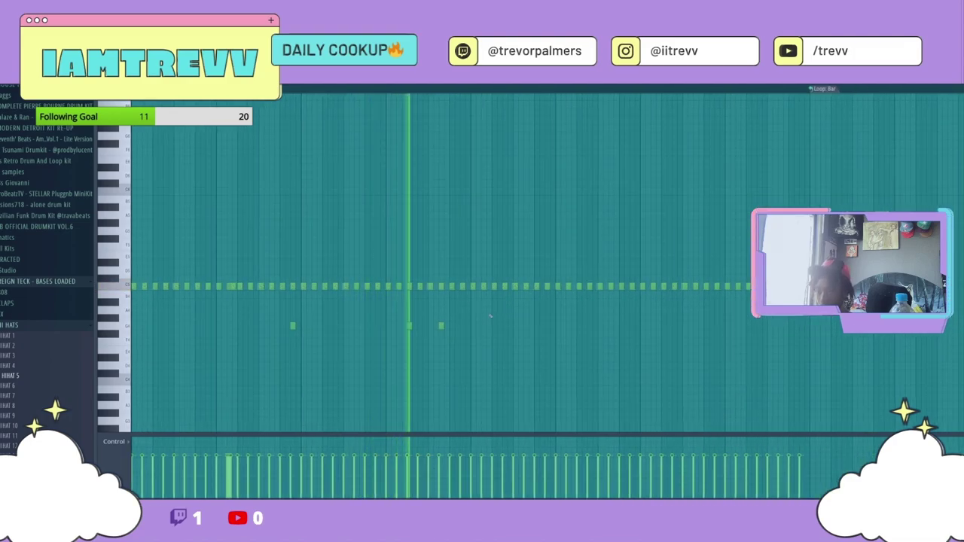
# Place an OPENHAT 1 hit on step 17 in the channel rack and remove the one on step 29.
pyautogui.press('F6')
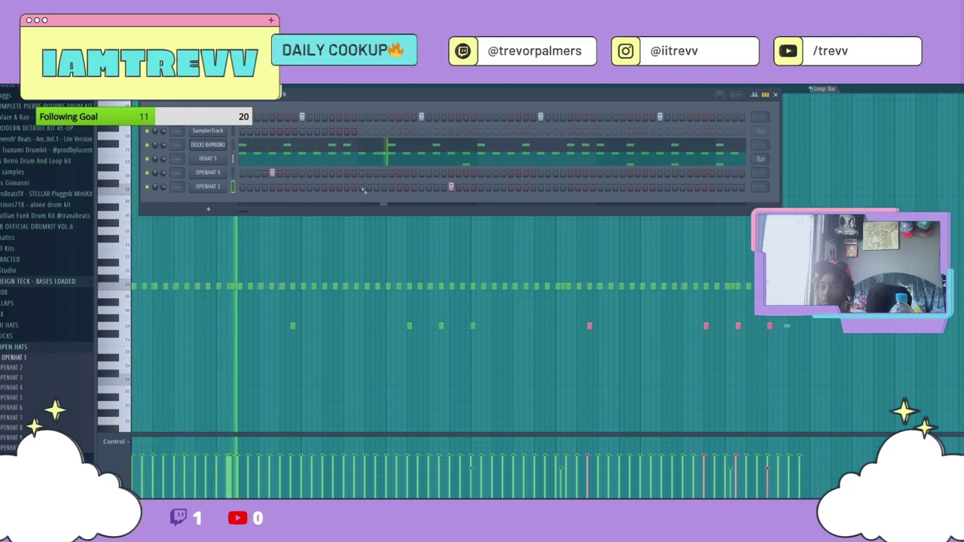
pyautogui.click(362, 188)
pyautogui.rightClick(450, 189)
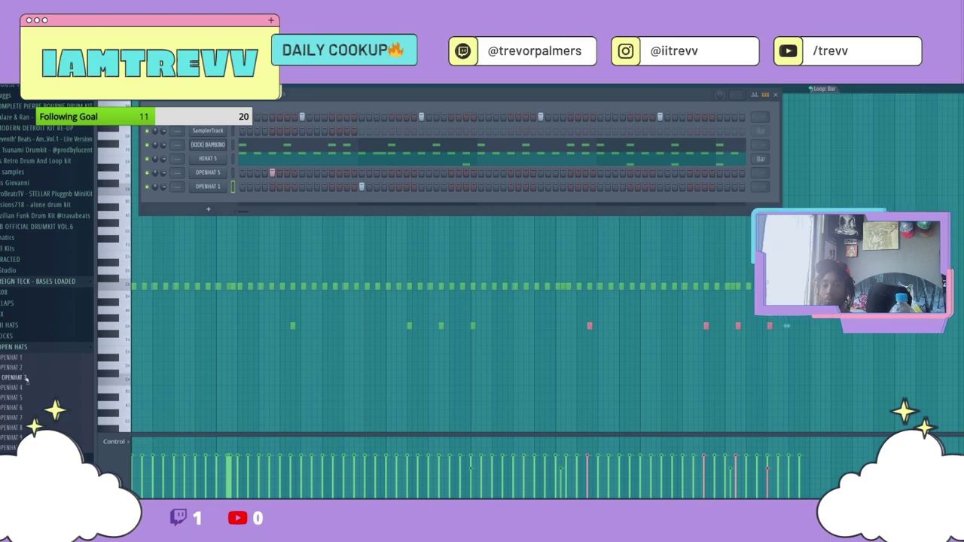
# Add an OPENHAT 3 channel with a hit on step 13, and place another OPENHAT 1 hit on step 49.
pyautogui.moveTo(229, 204); pyautogui.dragTo(231, 205)
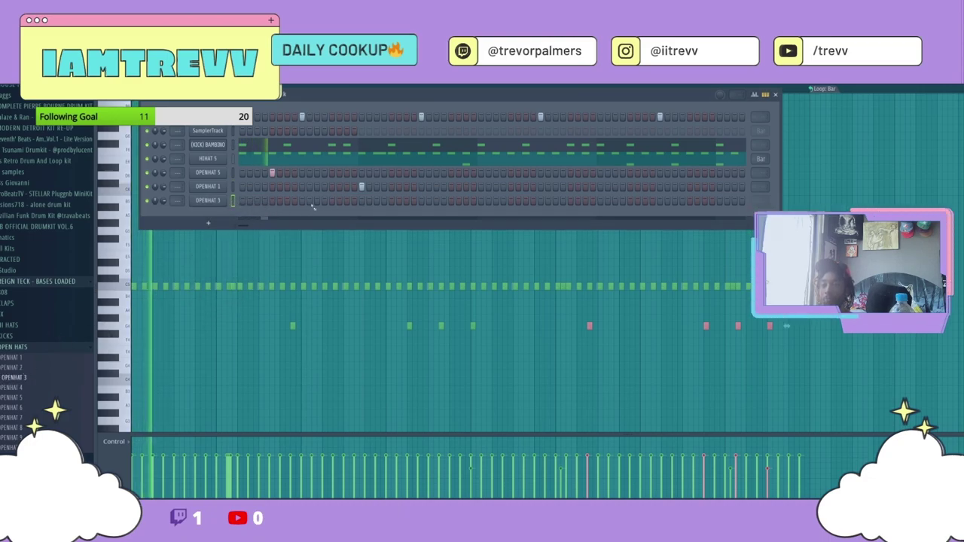
pyautogui.click(332, 201)
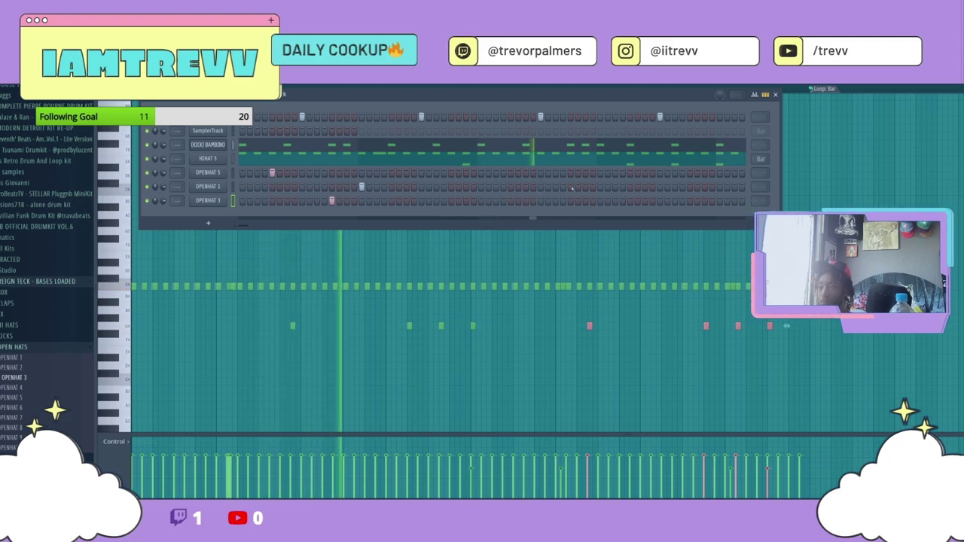
pyautogui.click(601, 186)
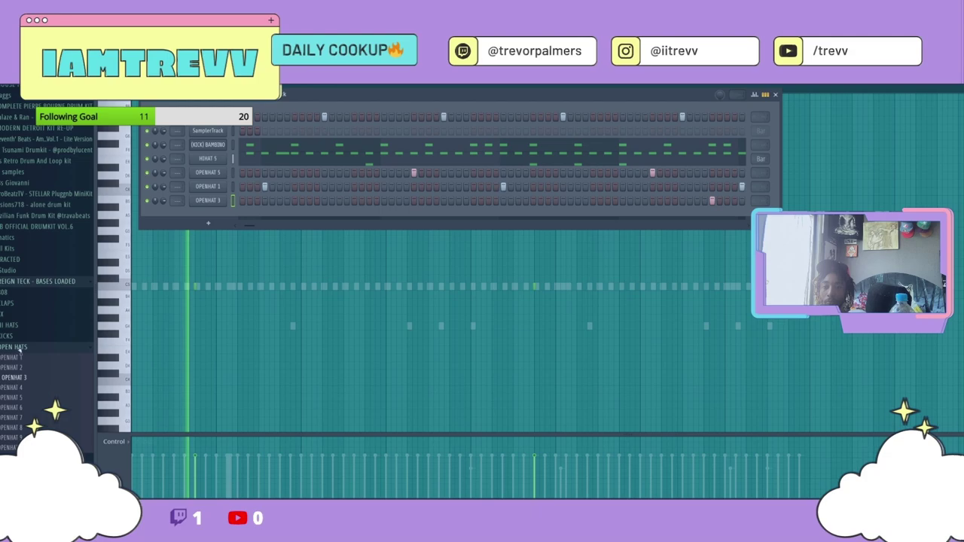
# Browse to the drum kit's SNARES folder and load the (SNARE) SUBWAY SERIES sample into a new channel.
pyautogui.click(19, 348)
pyautogui.click(15, 368)
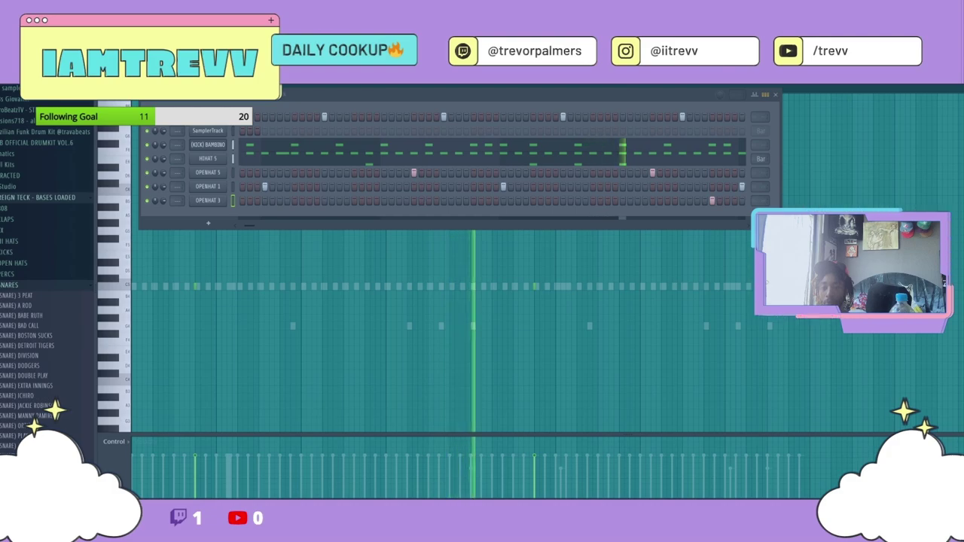
pyautogui.moveTo(22, 435); pyautogui.dragTo(173, 216)
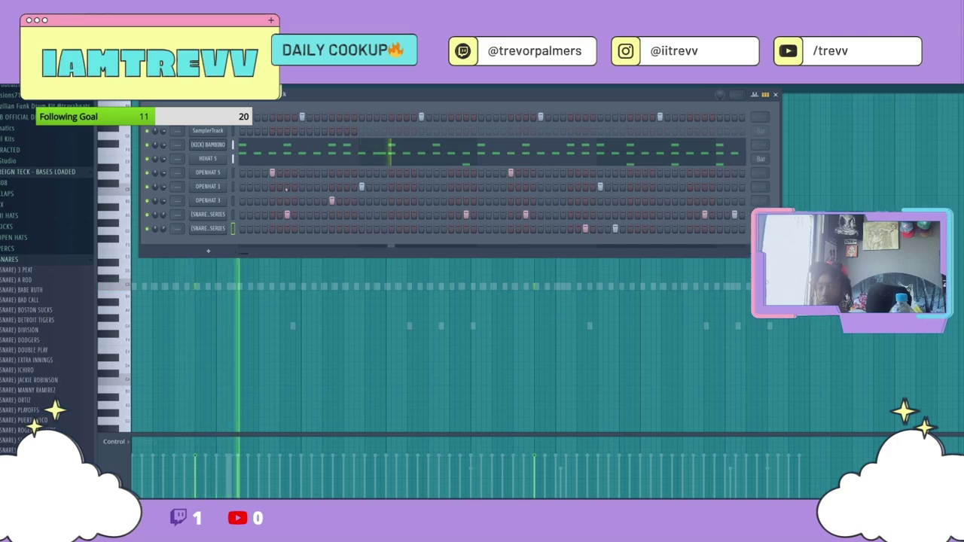
# Lower the velocity of the third and last hits in the (SNARE) SUBWAY SERIES channel using the graph editor.
pyautogui.click(233, 215)
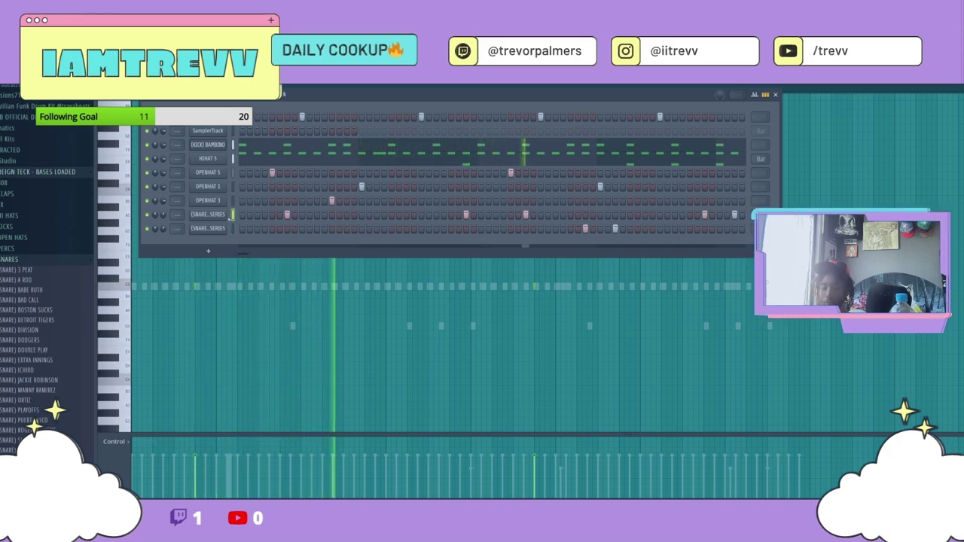
pyautogui.click(754, 95)
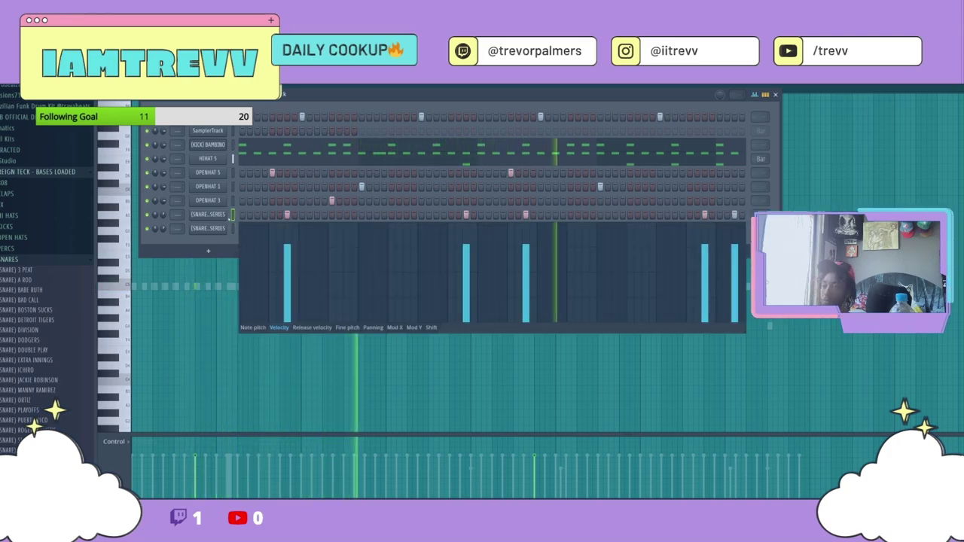
pyautogui.click(532, 264)
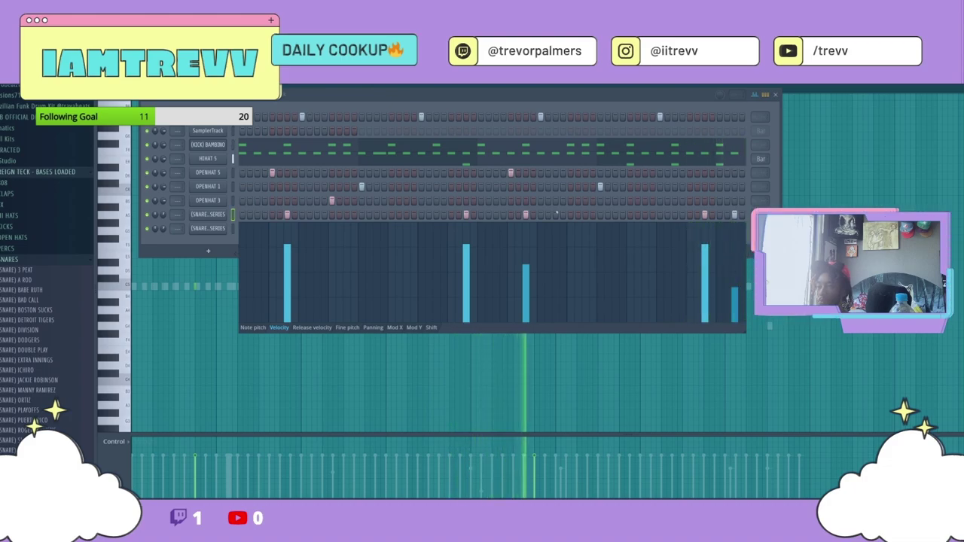
# Duplicate the (SNARE) SUBWAY SERIES notes of bars 1–4 into bars 5–8, and switch the piano roll to (SNARE) WORLD SERIES.
pyautogui.rightClick(225, 211)
pyautogui.click(243, 215)
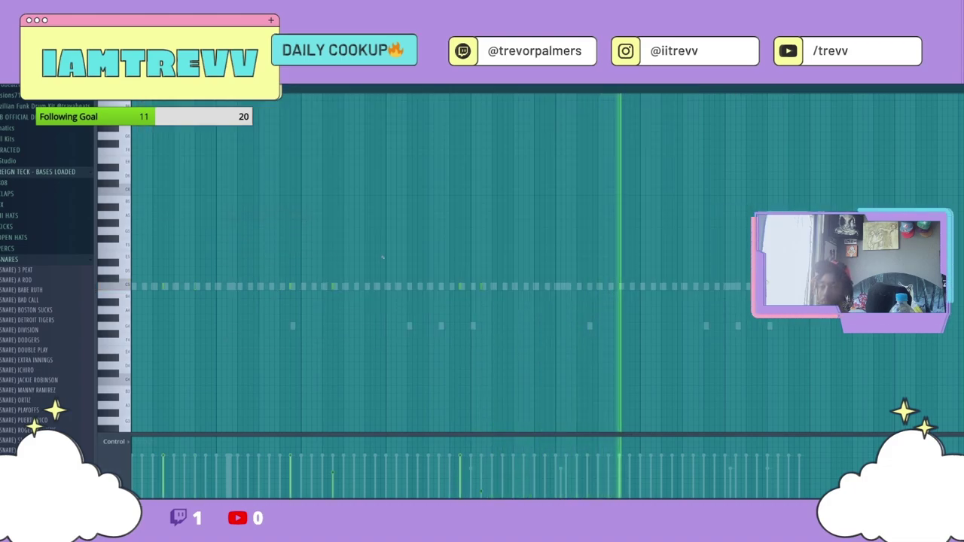
pyautogui.press('space')
pyautogui.hotkey('ctrl', 'a')
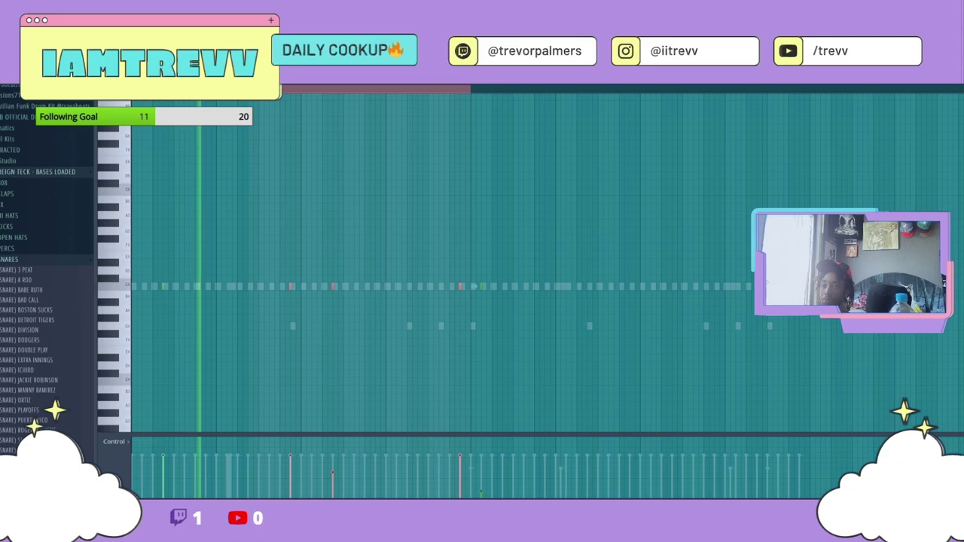
pyautogui.hotkey('ctrl', 'b')
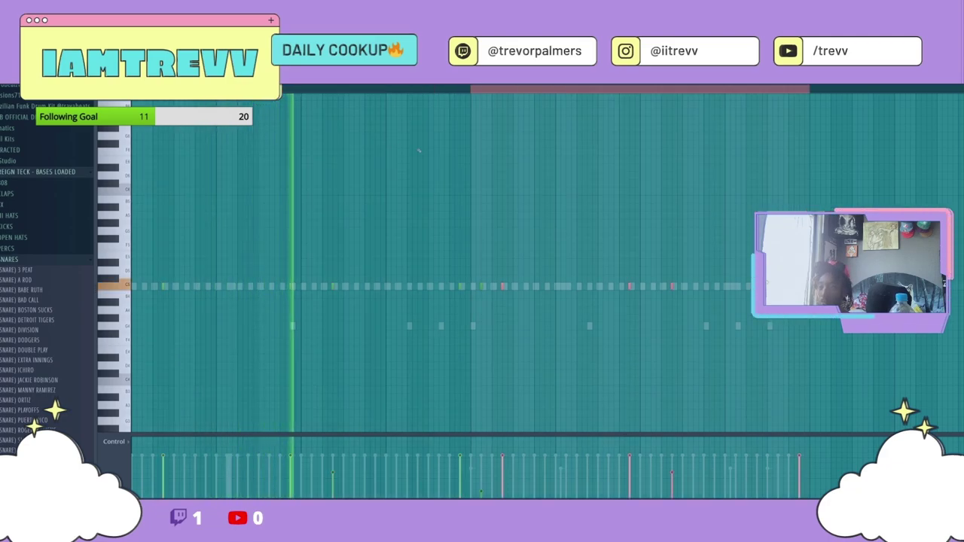
pyautogui.hotkey('ctrl', 'd')
pyautogui.click(340, 74)
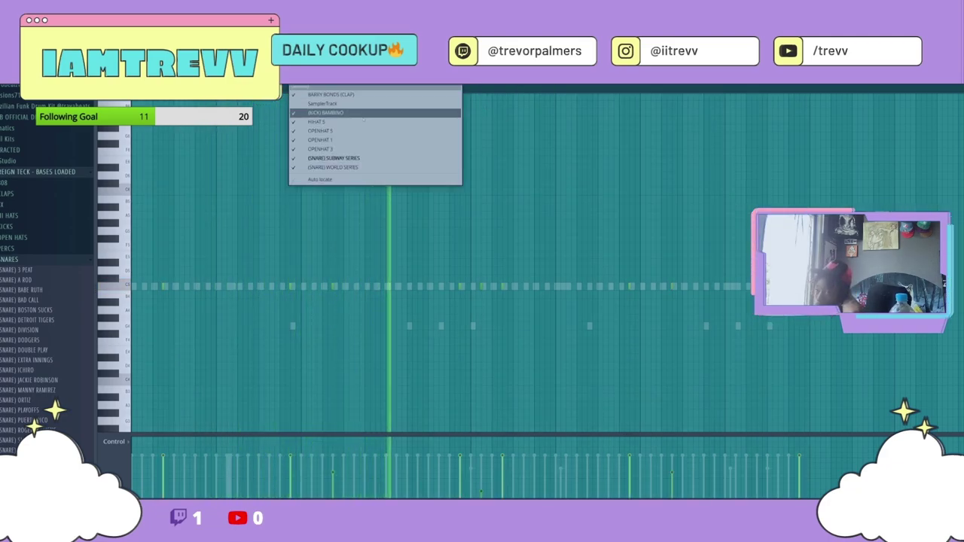
pyautogui.click(359, 167)
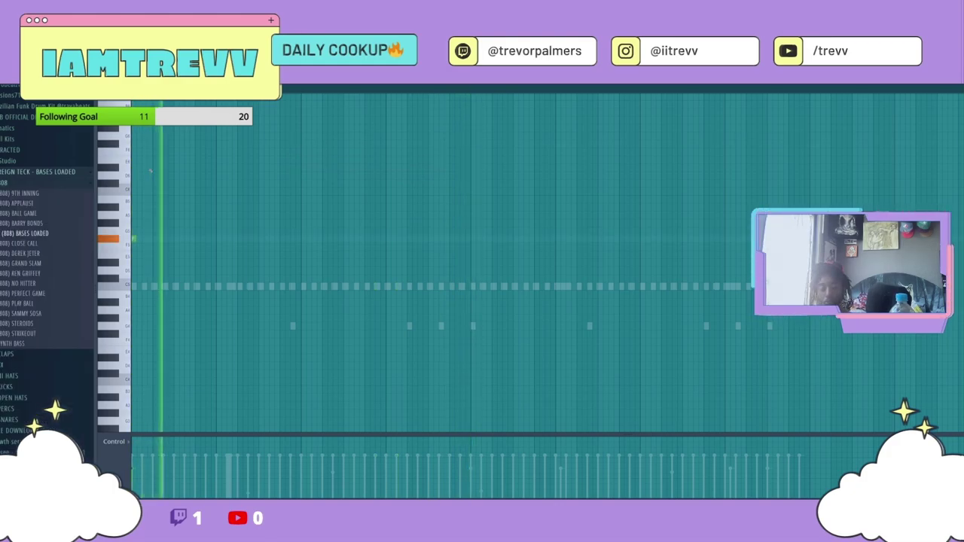
# Place F# 808 notes at the end of bar 1 and twice in bar 2, plus a longer C# note starting bar 3.
pyautogui.scroll(2, 168, 258)
pyautogui.press('space')
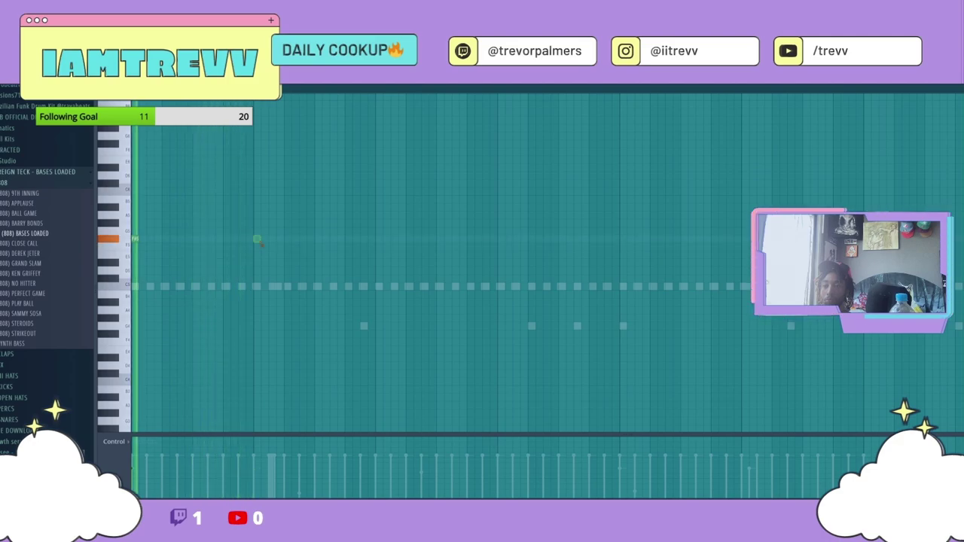
pyautogui.click(256, 240)
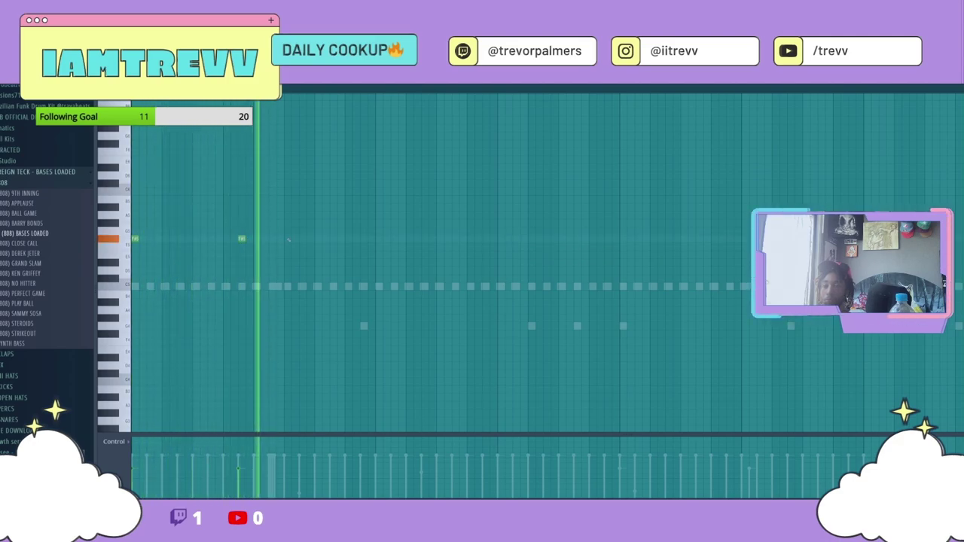
pyautogui.click(288, 239)
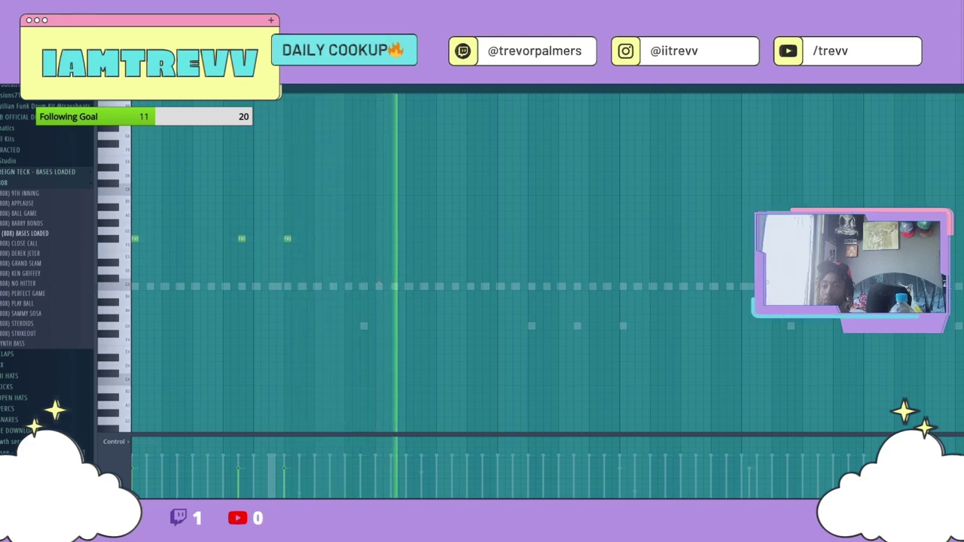
pyautogui.moveTo(382, 278)
pyautogui.mouseDown()
pyautogui.moveTo(413, 278)
pyautogui.moveTo(390, 278)
pyautogui.mouseUp()
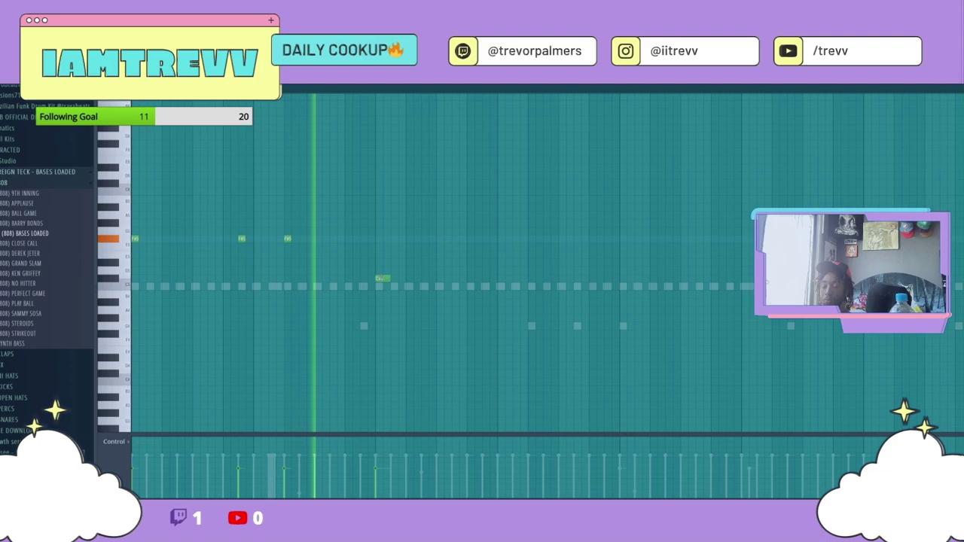
pyautogui.click(333, 238)
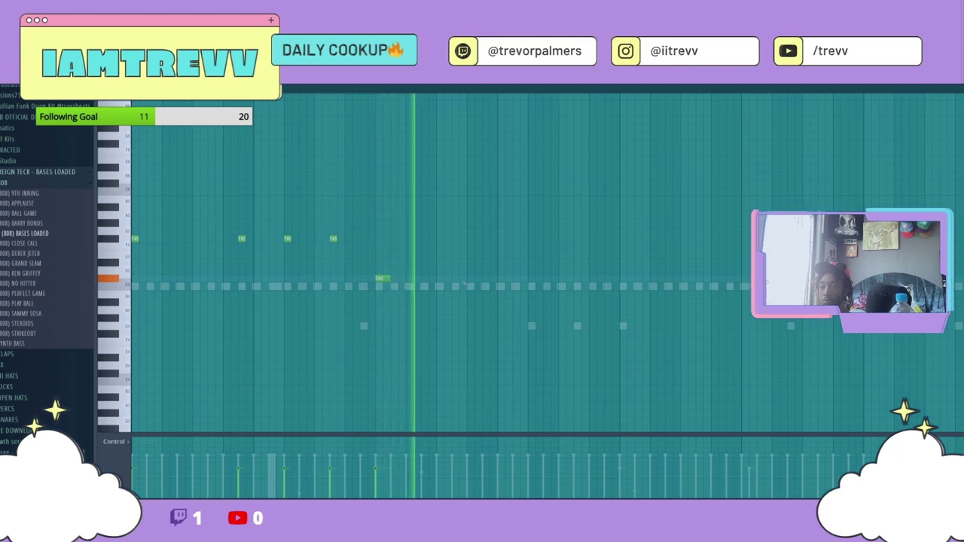
# Add two C# 808 notes, one at the end of bar 3 and one on beat 2 of bar 4.
pyautogui.click(486, 278)
pyautogui.click(546, 279)
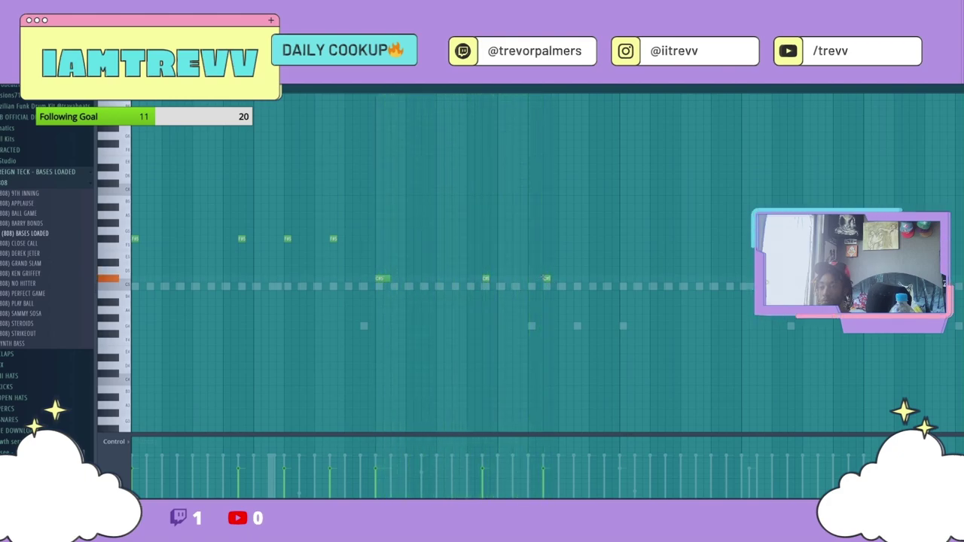
pyautogui.rightClick(546, 278)
pyautogui.click(539, 278)
pyautogui.rightClick(539, 278)
pyautogui.click(530, 278)
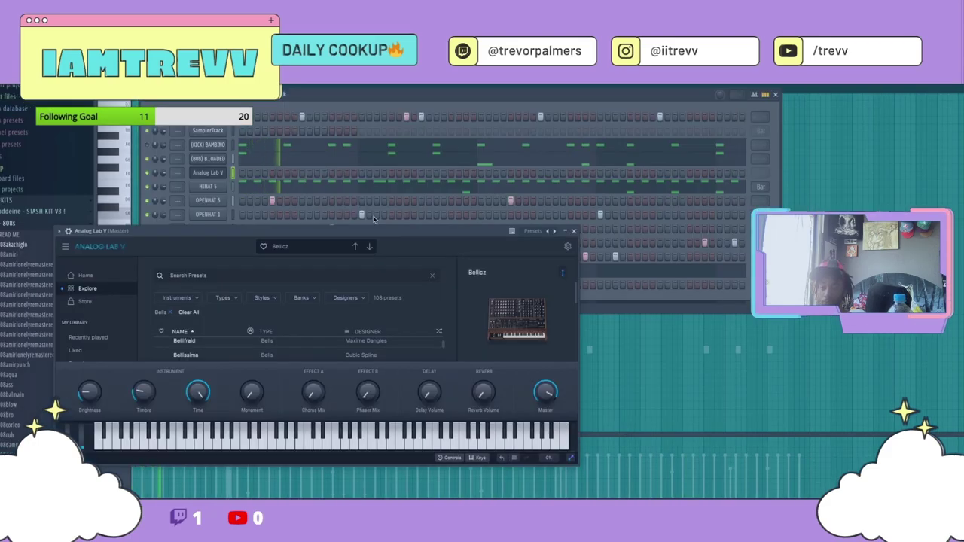
# Advance the Analog Lab V preset through Bellifraid to Bellissima and close the plugin window.
pyautogui.click(371, 247)
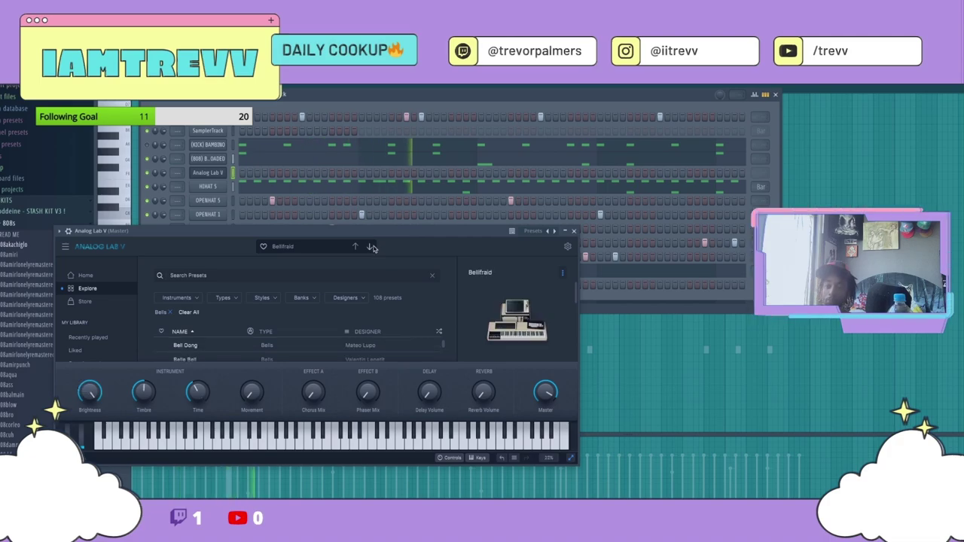
pyautogui.click(371, 247)
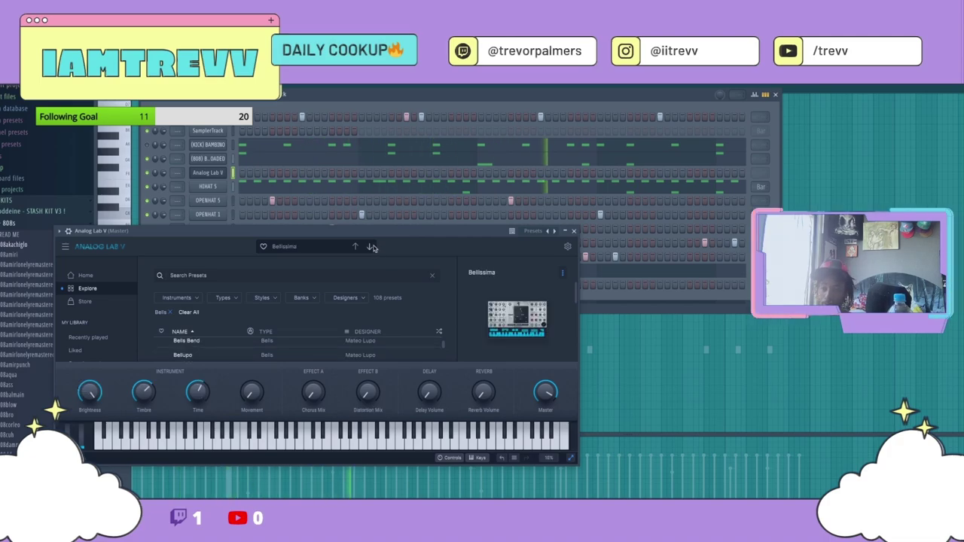
pyautogui.click(574, 231)
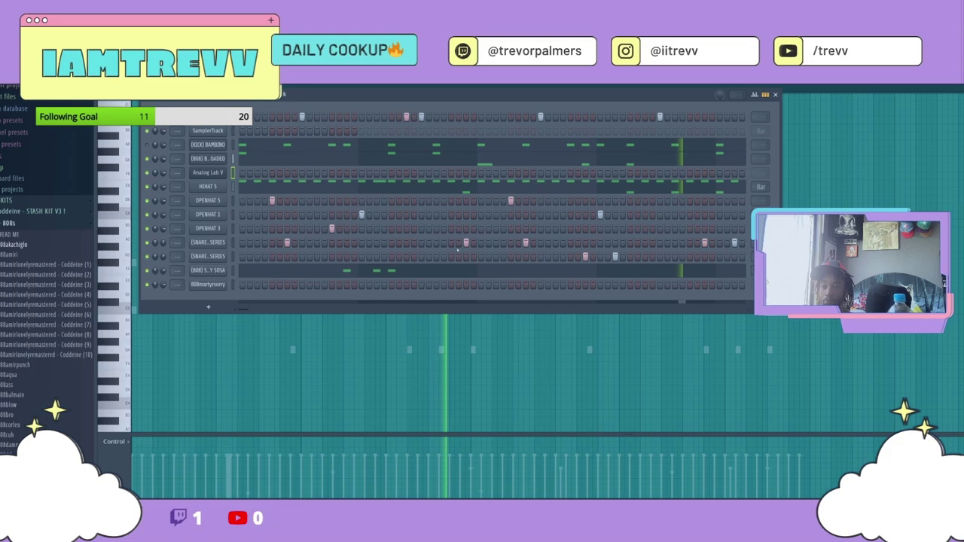
# Program alternating C# and G# notes every half bar across bars 1 and 2 of the Analog Lab V channel.
pyautogui.rightClick(217, 173)
pyautogui.click(240, 174)
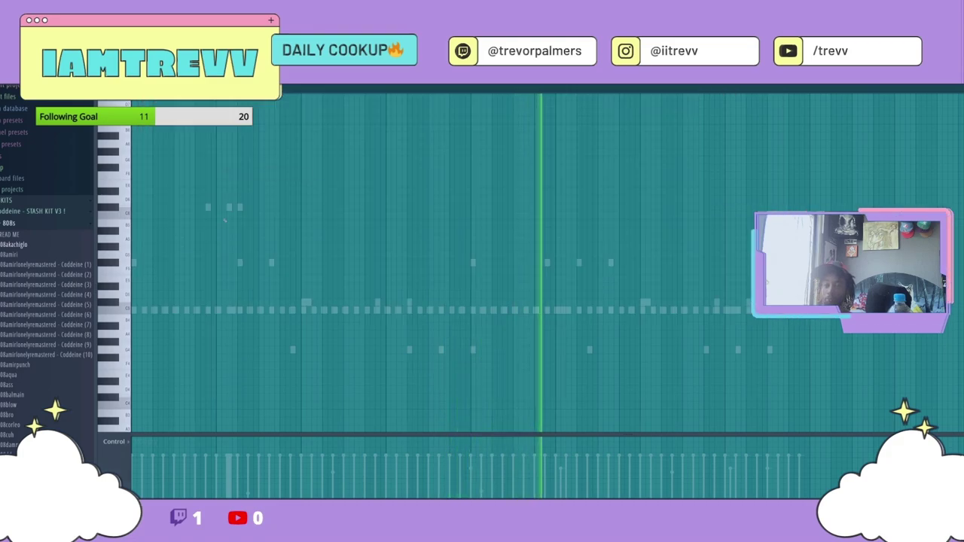
pyautogui.press('space')
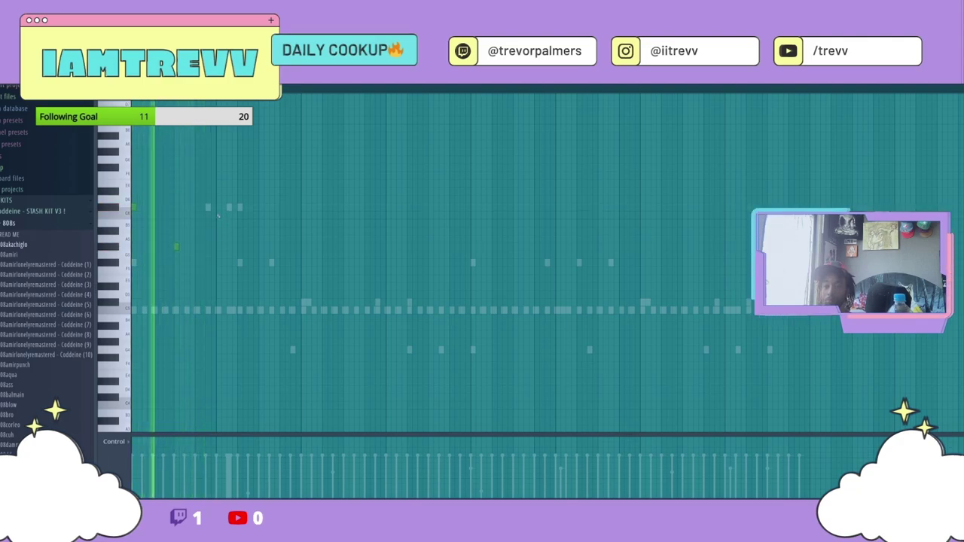
pyautogui.click(219, 208)
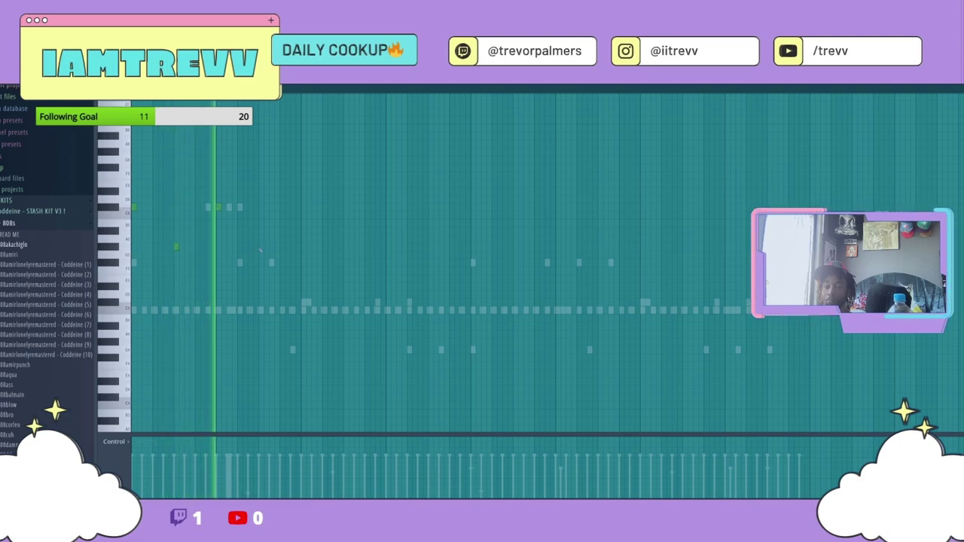
pyautogui.click(256, 246)
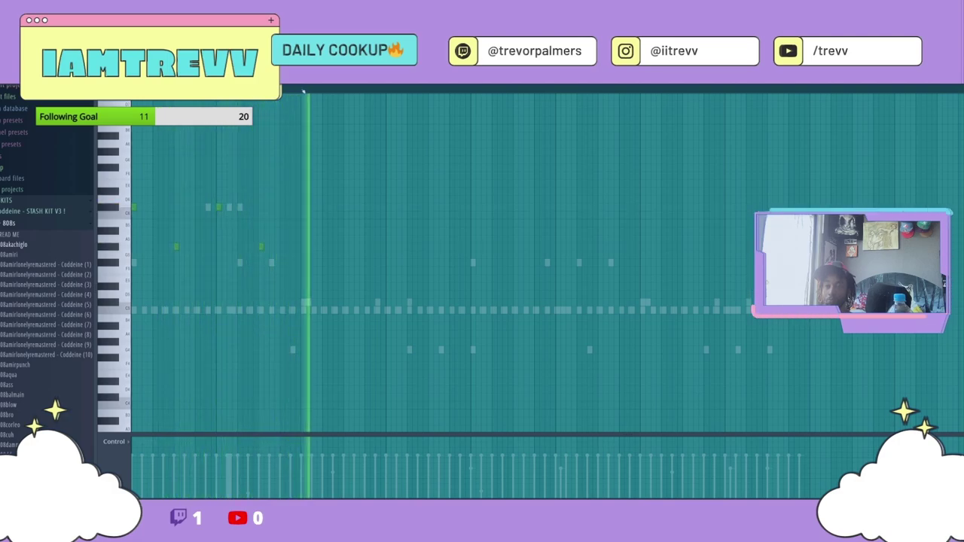
# Duplicate the two-bar Analog Lab V pattern three times to fill all eight bars, then clear the selection.
pyautogui.moveTo(303, 90); pyautogui.dragTo(137, 106)
pyautogui.hotkey('ctrl', 'b')
pyautogui.hotkey('ctrl', 'b')
pyautogui.hotkey('ctrl', 'b')
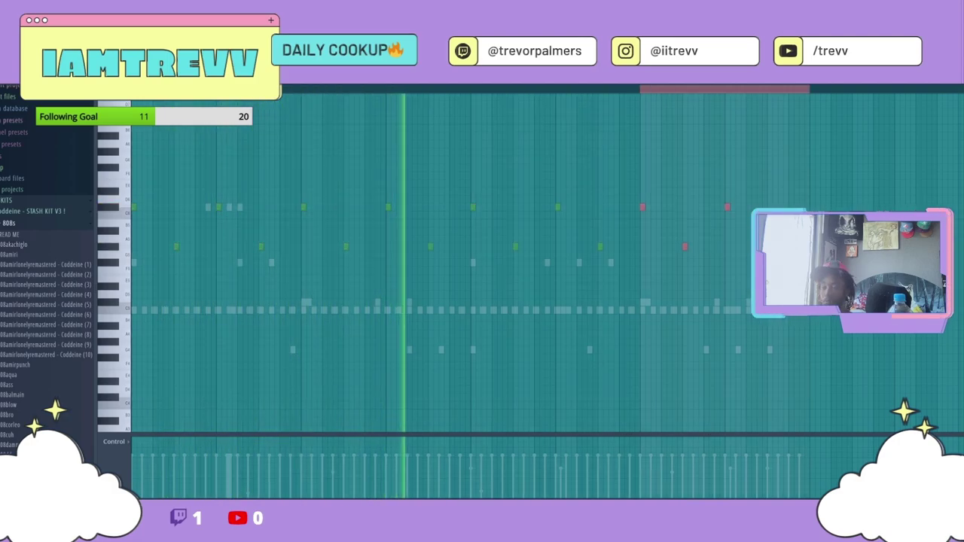
pyautogui.hotkey('ctrl', 'd')
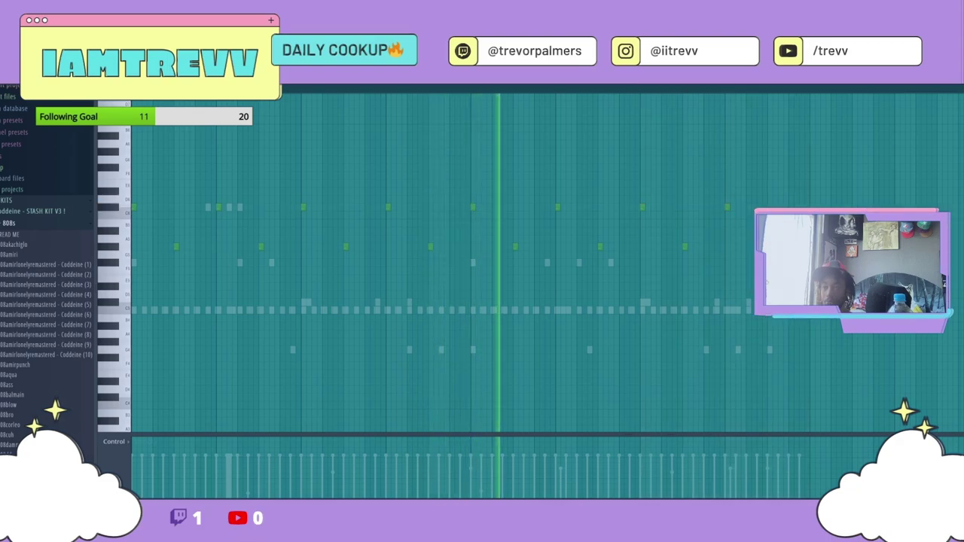
# Raise the Bellissima preset's Chorus Mix and Movement in Analog Lab V, and lower its Brightness to about two thirds.
pyautogui.press('F6')
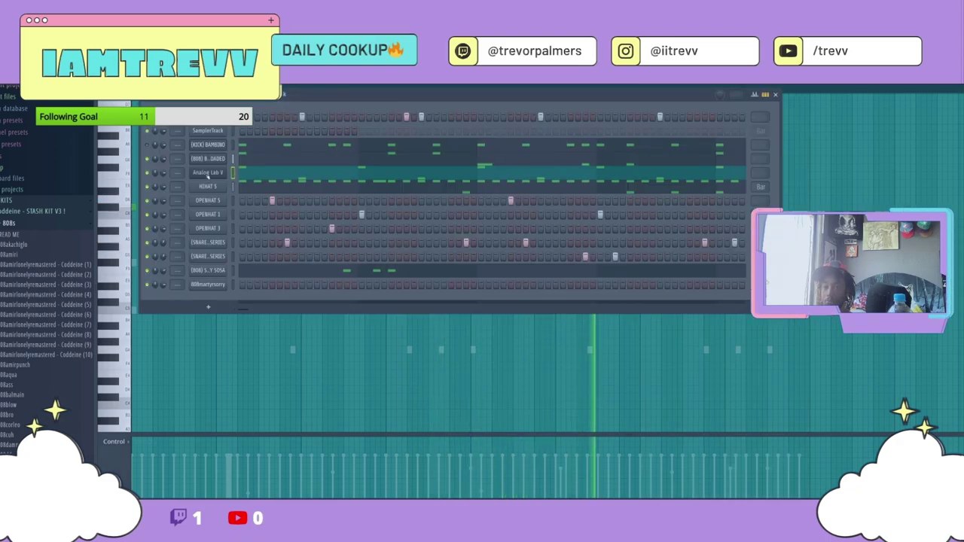
pyautogui.click(207, 175)
pyautogui.moveTo(338, 246); pyautogui.dragTo(343, 163)
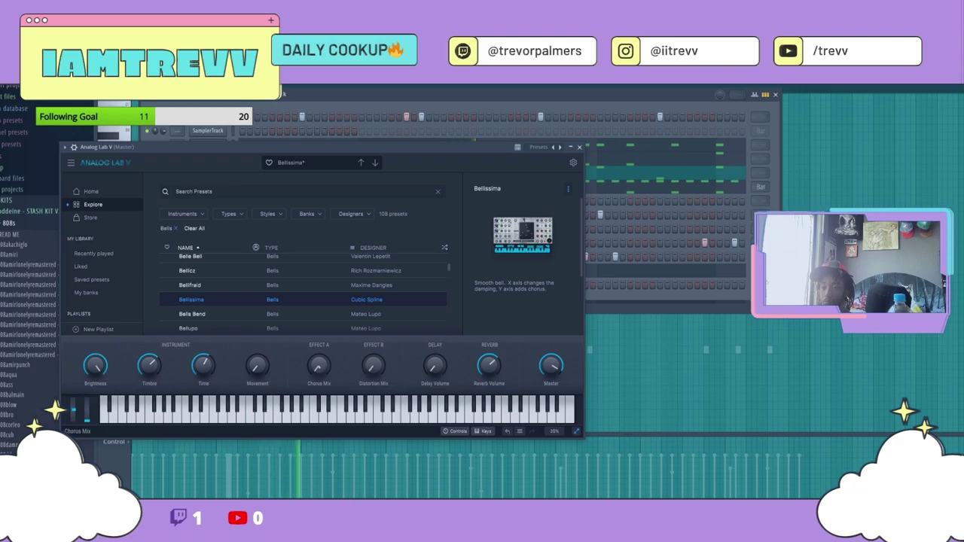
pyautogui.moveTo(319, 369); pyautogui.dragTo(320, 350)
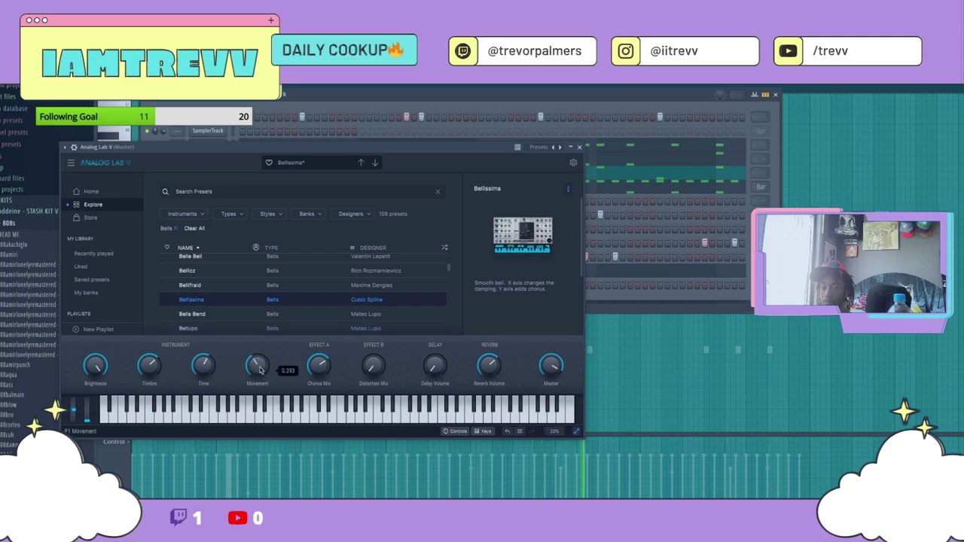
pyautogui.click(99, 367)
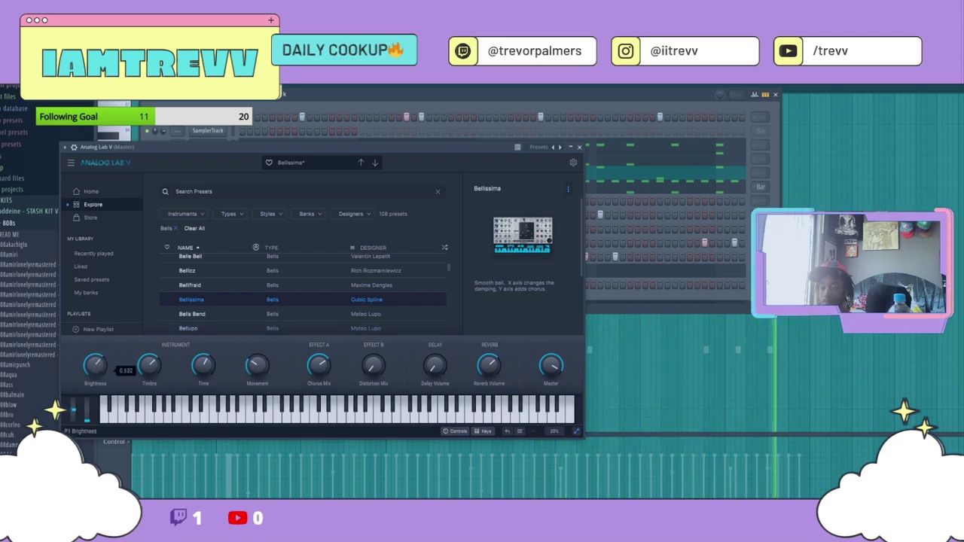
# Add a note to the (808) SAMMY SOSA channel and move it to C# on beat 4 of bar 3.
pyautogui.press('F7')
pyautogui.click(347, 285)
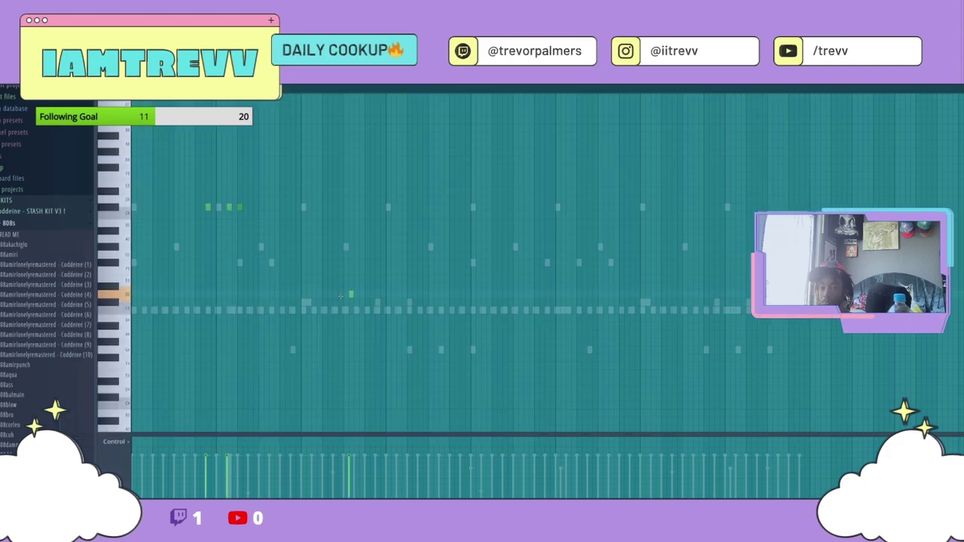
pyautogui.moveTo(340, 297); pyautogui.dragTo(347, 303)
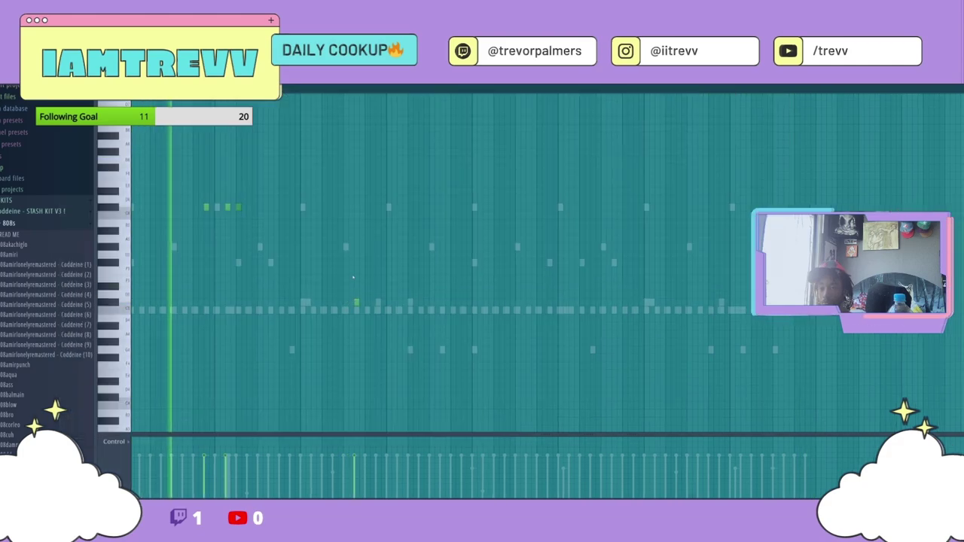
pyautogui.scroll(2, 351, 290)
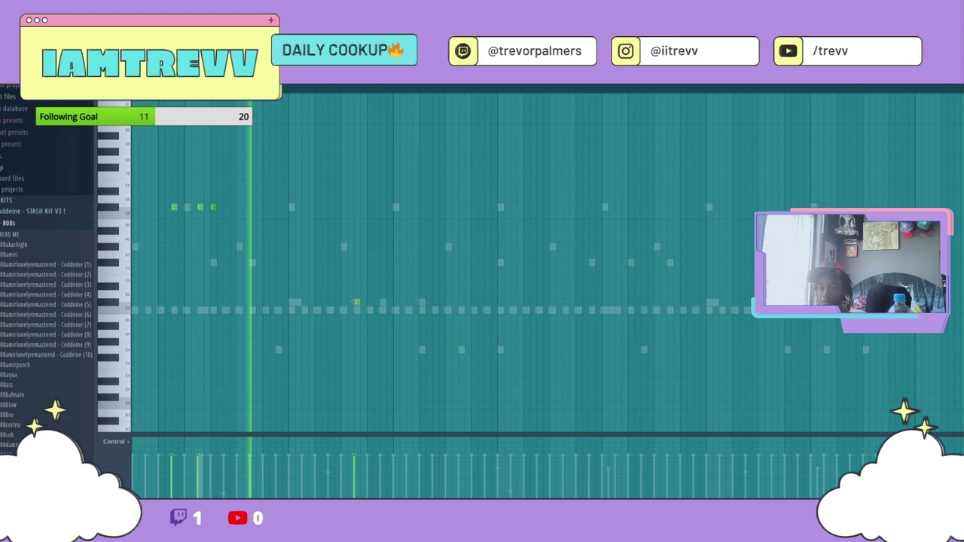
pyautogui.moveTo(355, 302); pyautogui.dragTo(364, 299)
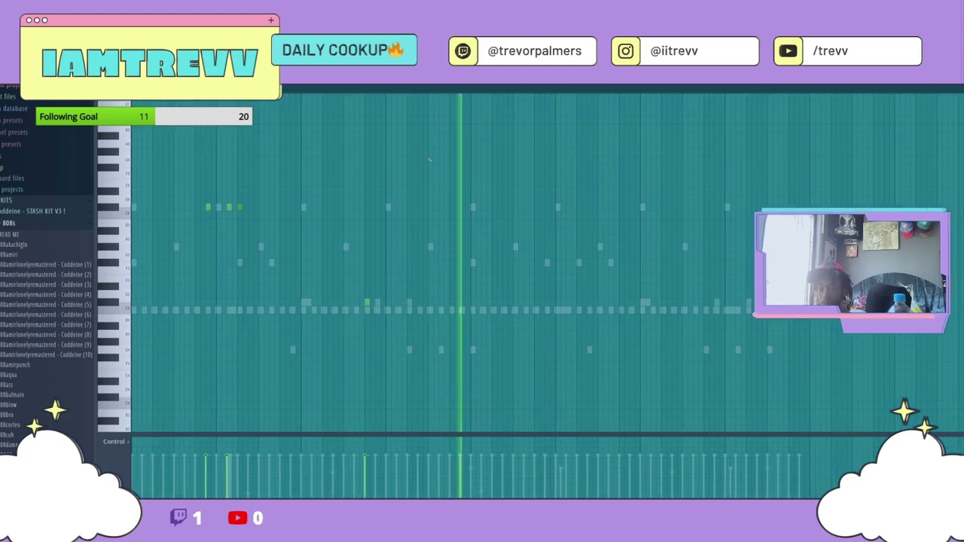
# Duplicate the (808) SAMMY SOSA notes of bars 1–4 into bars 5–8 and clear the selection.
pyautogui.press('F6')
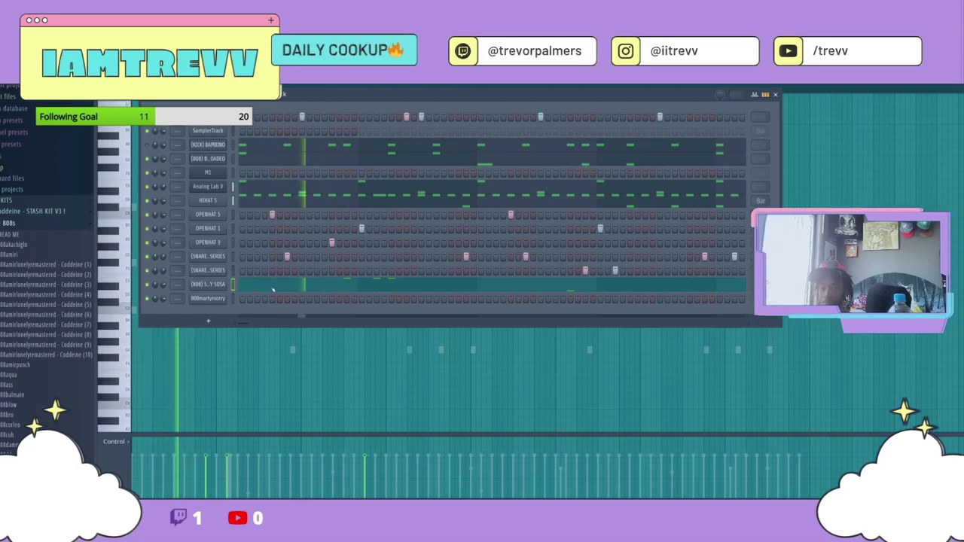
pyautogui.press('F5')
pyautogui.press('F7')
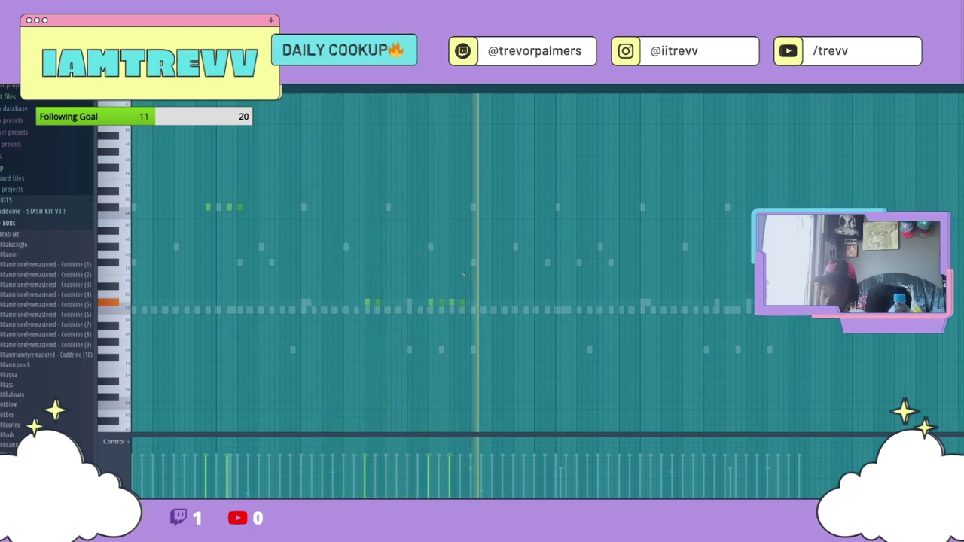
pyautogui.moveTo(467, 89); pyautogui.dragTo(174, 89)
pyautogui.hotkey('ctrl', 'b')
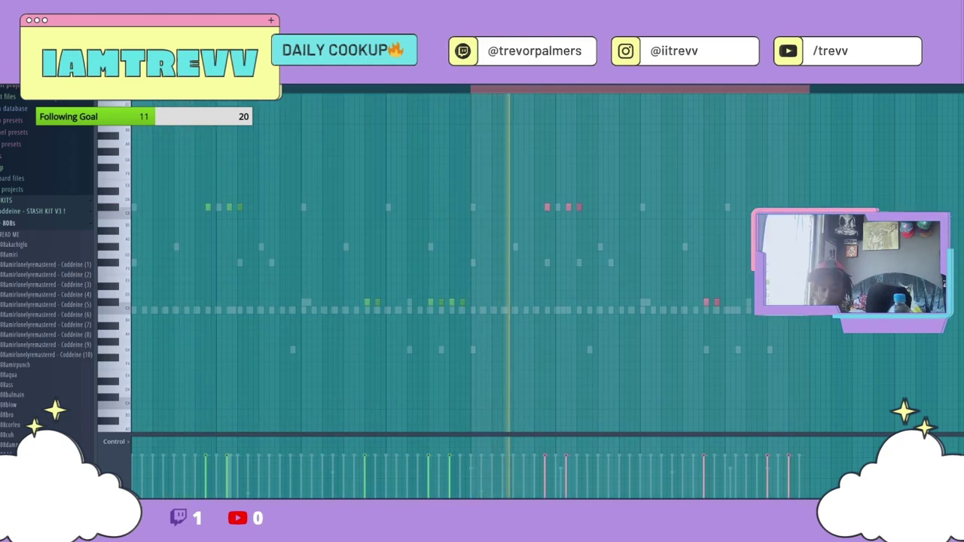
pyautogui.keyDown('ctrl'); pyautogui.click(499, 175); pyautogui.keyUp('ctrl')
# Play back the pattern and delete the (808) SAMMY SOSA note at the end of bar 5.
pyautogui.press('space')
pyautogui.press('space')
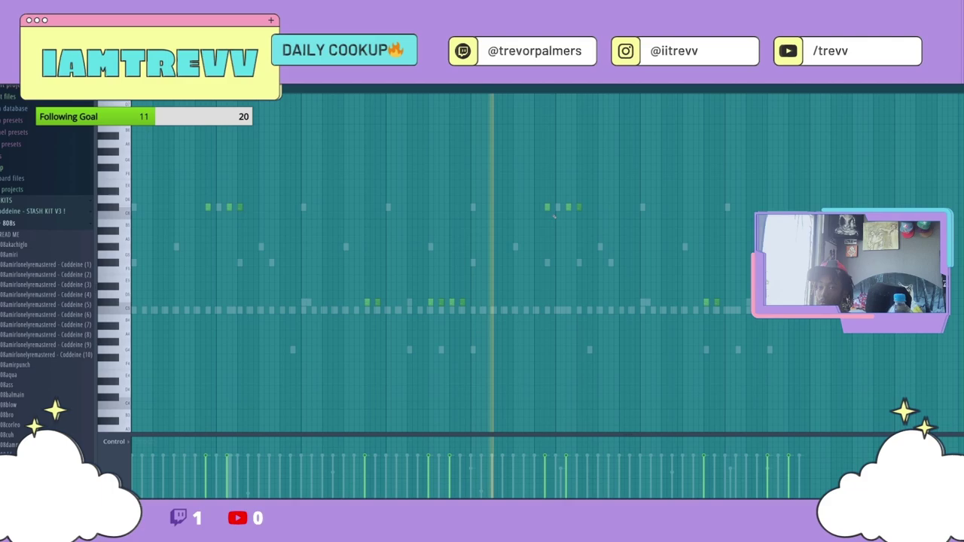
pyautogui.press('space')
pyautogui.press('space')
pyautogui.rightClick(548, 207)
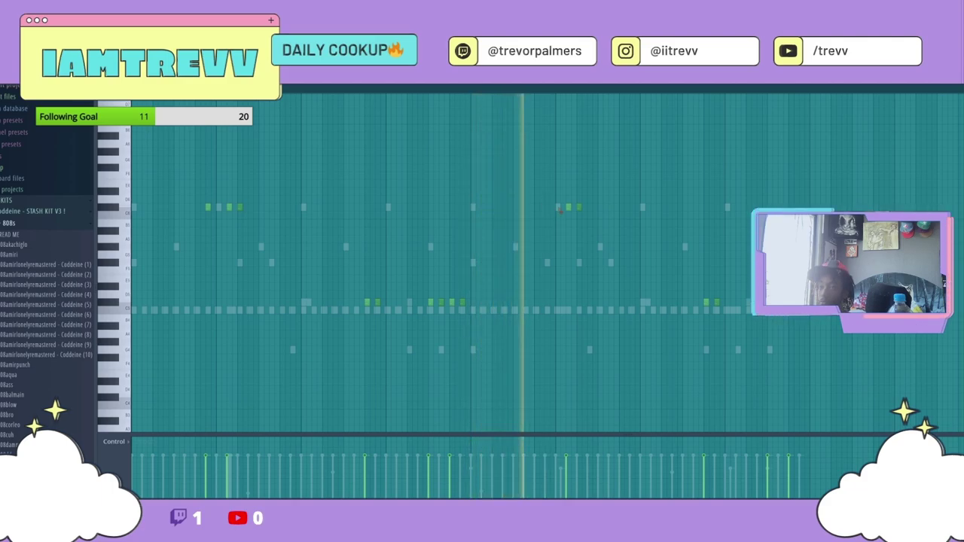
pyautogui.press('space')
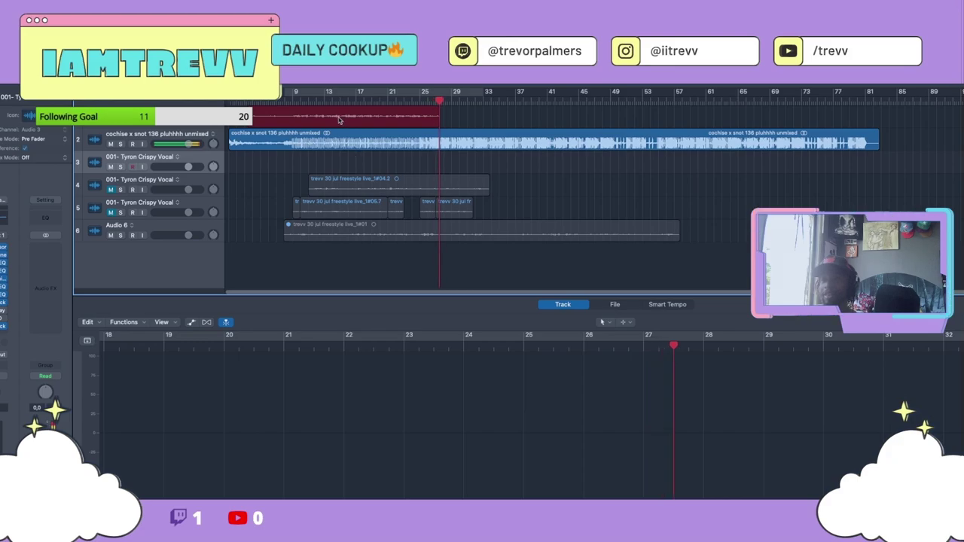
# In Logic Pro, stop recording, move the recorded take from the first track down to vocal track 3, and play it back.
pyautogui.press('space')
pyautogui.moveTo(341, 116); pyautogui.dragTo(342, 161)
pyautogui.press('space')
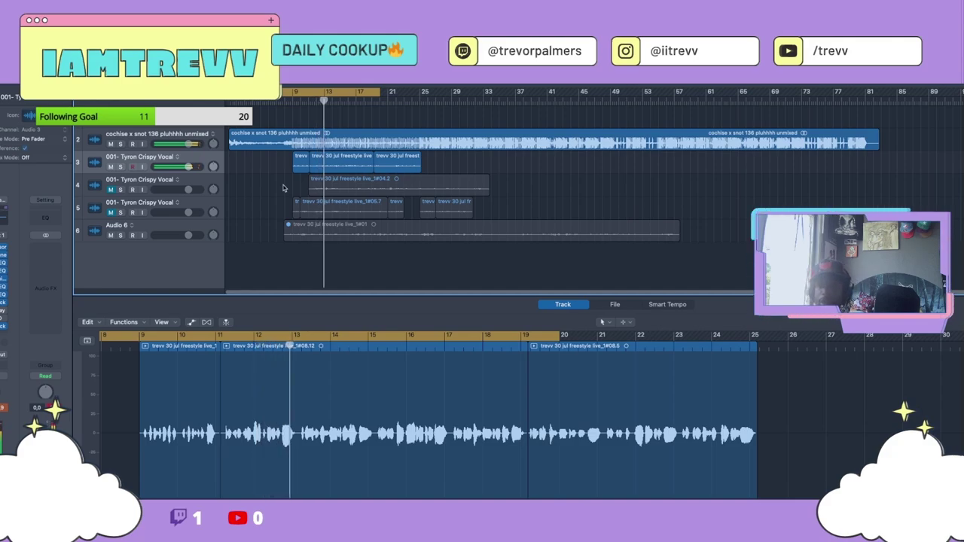
# Mute vocal track 3 and record repeated new vocal takes on the first track, starting from bar 7.
pyautogui.click(111, 166)
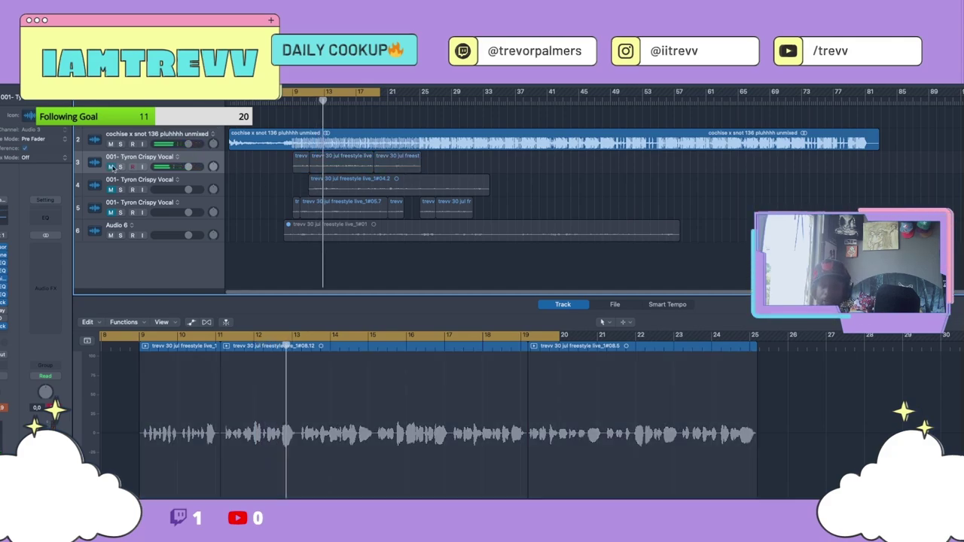
pyautogui.press('r')
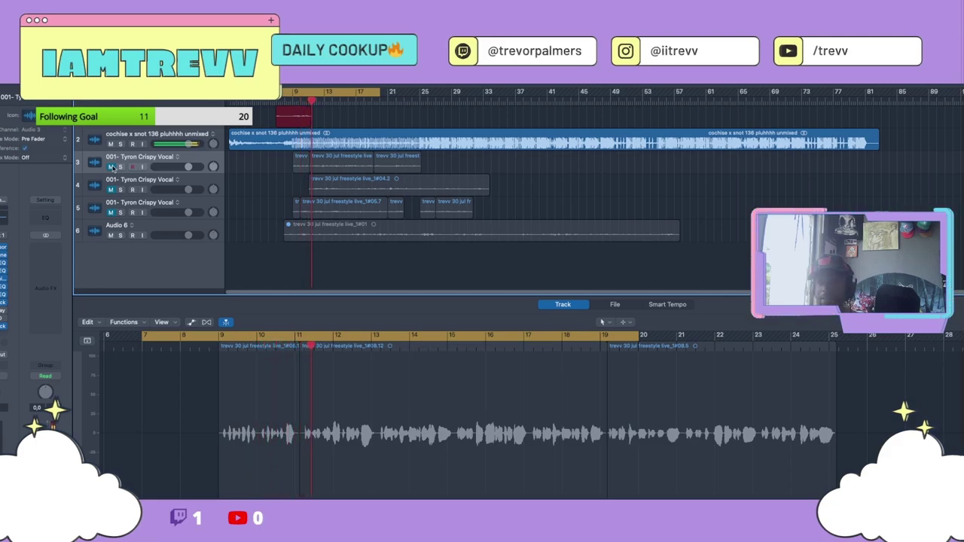
pyautogui.press('space')
pyautogui.press('r')
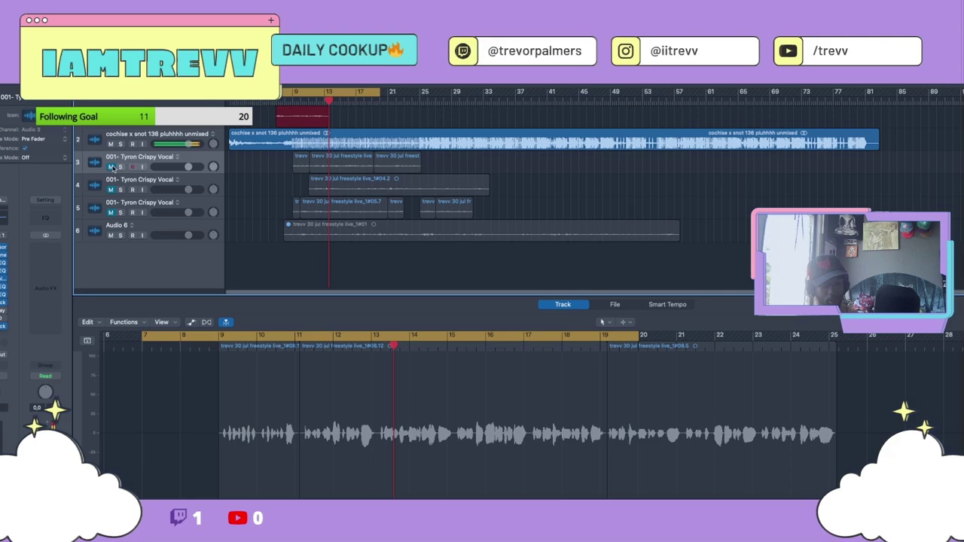
pyautogui.press('space')
pyautogui.press('r')
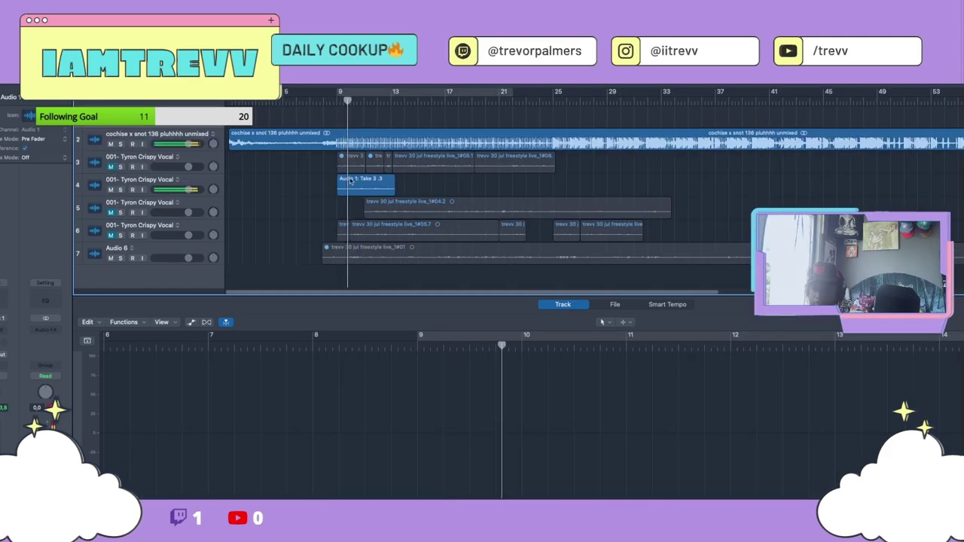
# Select the Audio 1: Take 3 .3 region on track 4 and nudge it slightly later against the beat.
pyautogui.click(350, 185)
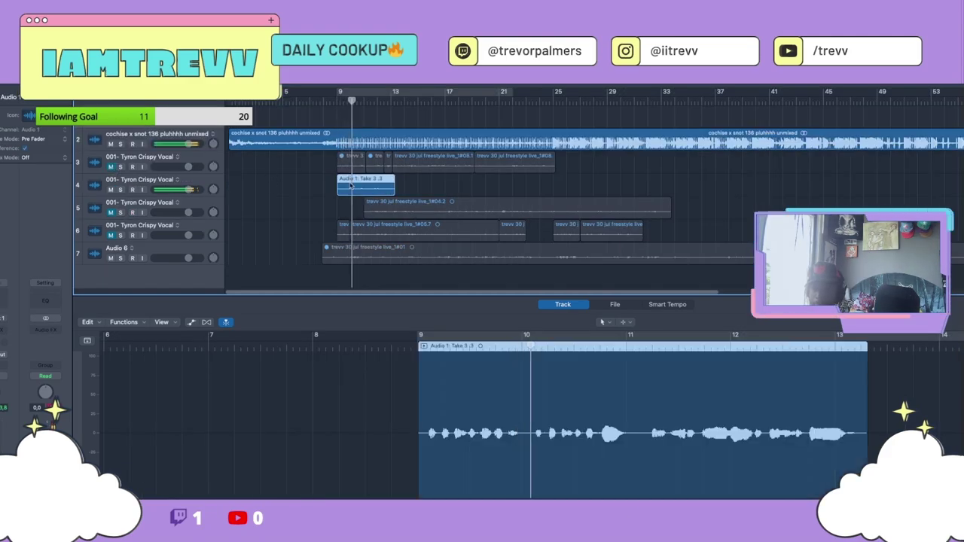
pyautogui.scroll(5, 551, 386)
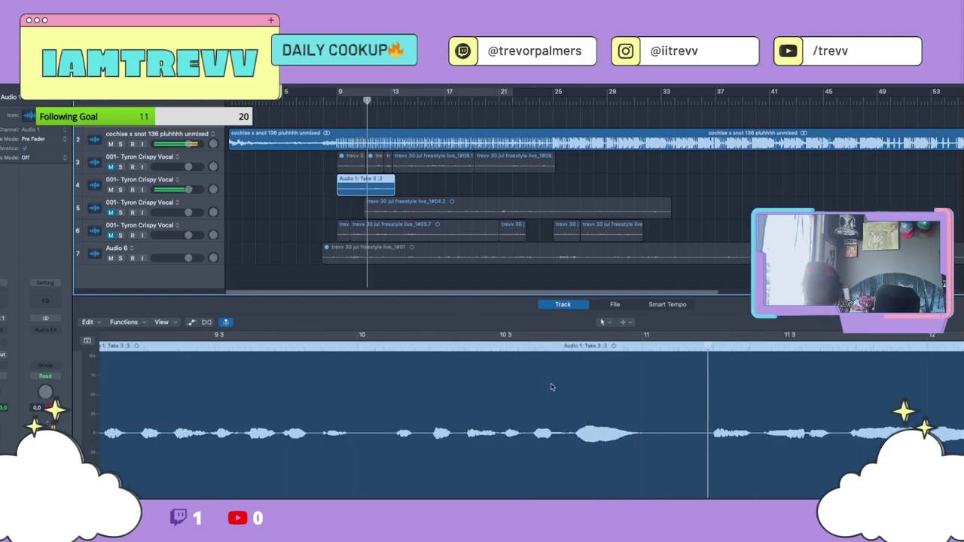
pyautogui.moveTo(550, 387); pyautogui.dragTo(554, 388)
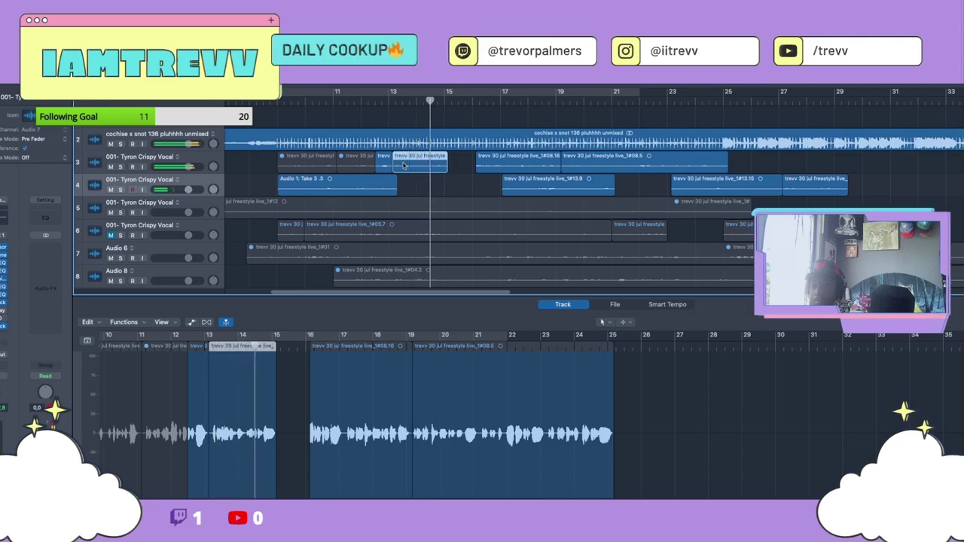
# Move the vocal region at bar 13 from track 3 down to track 4, play the transition and fine-tune its join with the preceding region.
pyautogui.moveTo(403, 164); pyautogui.dragTo(403, 187)
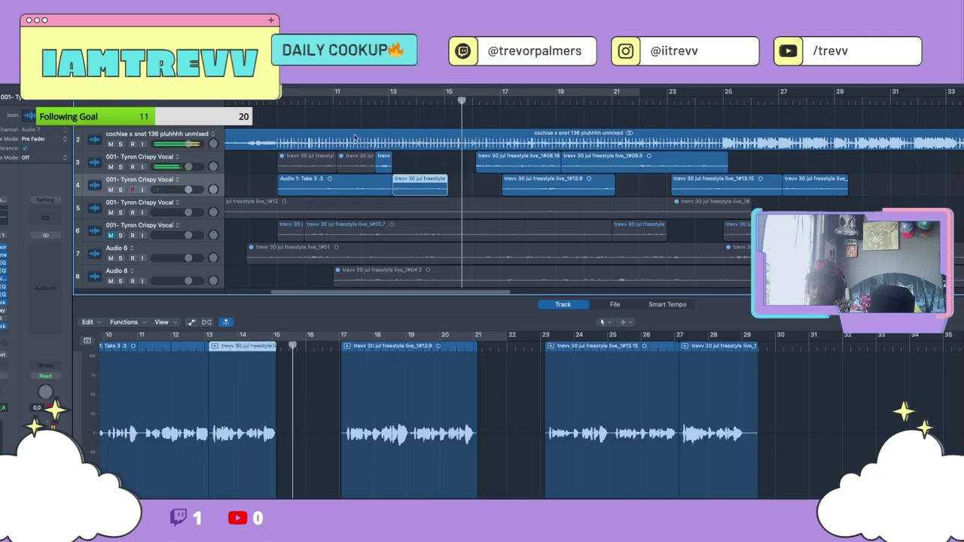
pyautogui.click(324, 101)
pyautogui.scroll(5, 275, 373)
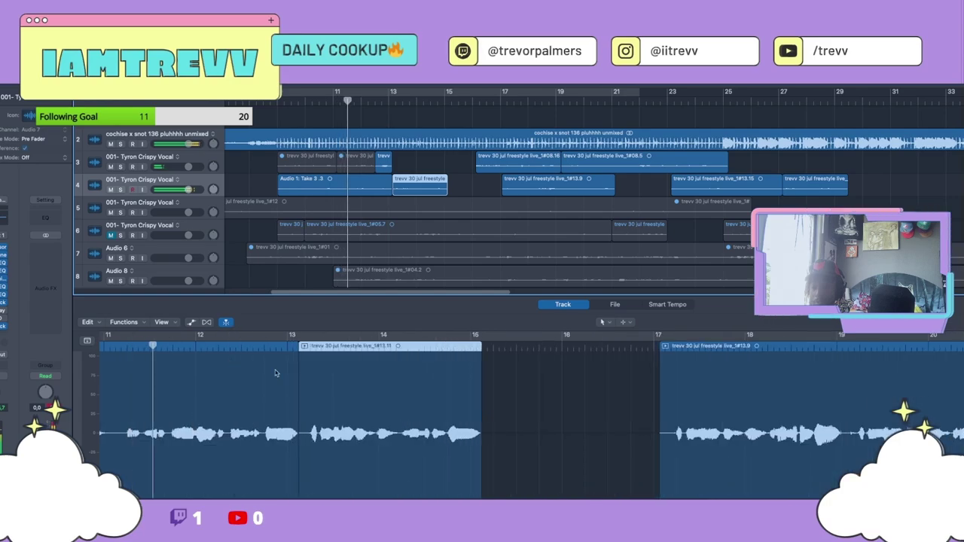
pyautogui.moveTo(300, 376); pyautogui.dragTo(299, 357)
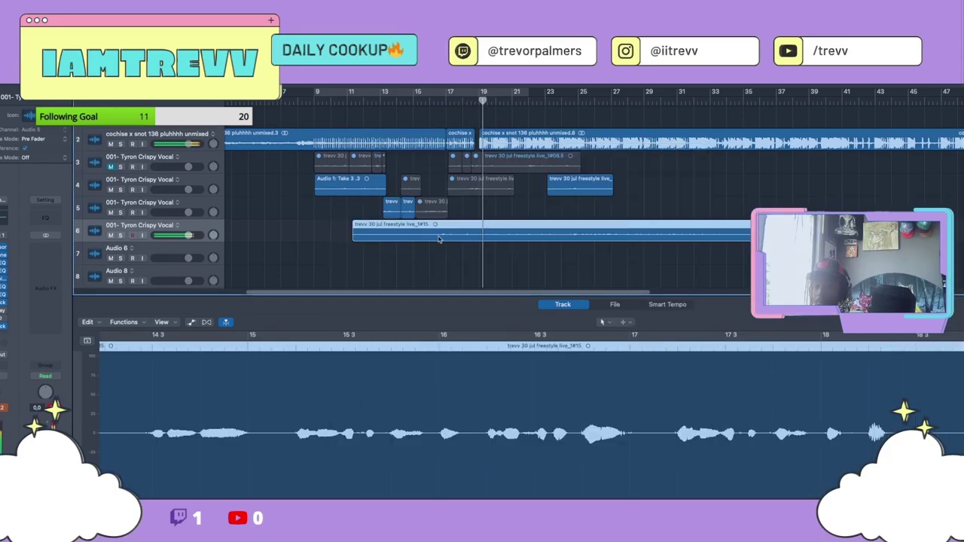
# Mute the track 4 vocal region at bar 23 and review the long recorded take on track 6.
pyautogui.click(573, 185)
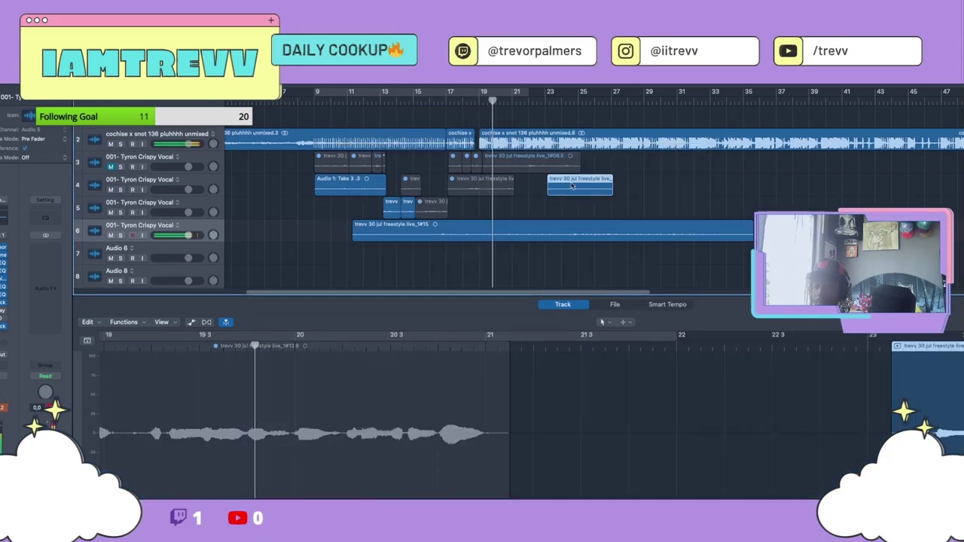
pyautogui.click(557, 230)
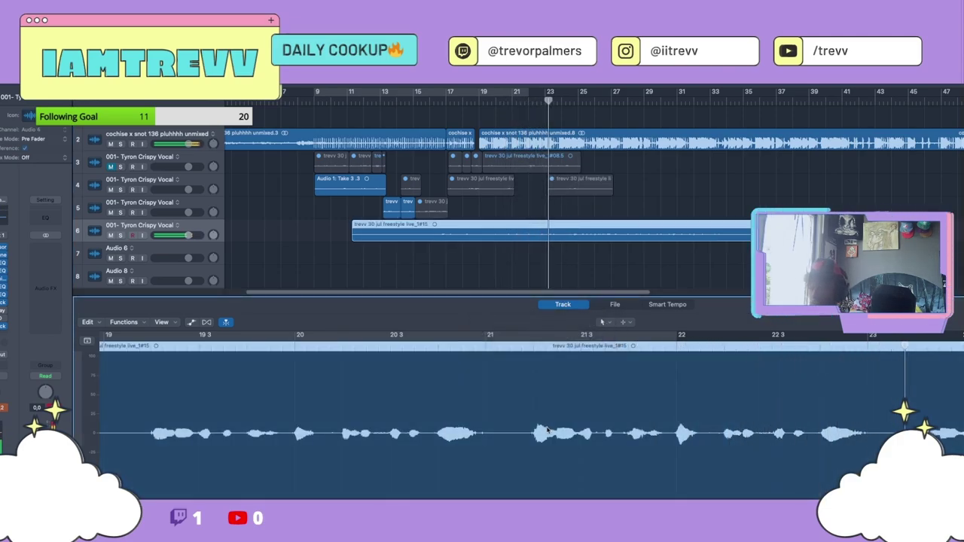
pyautogui.scroll(-5, 547, 430)
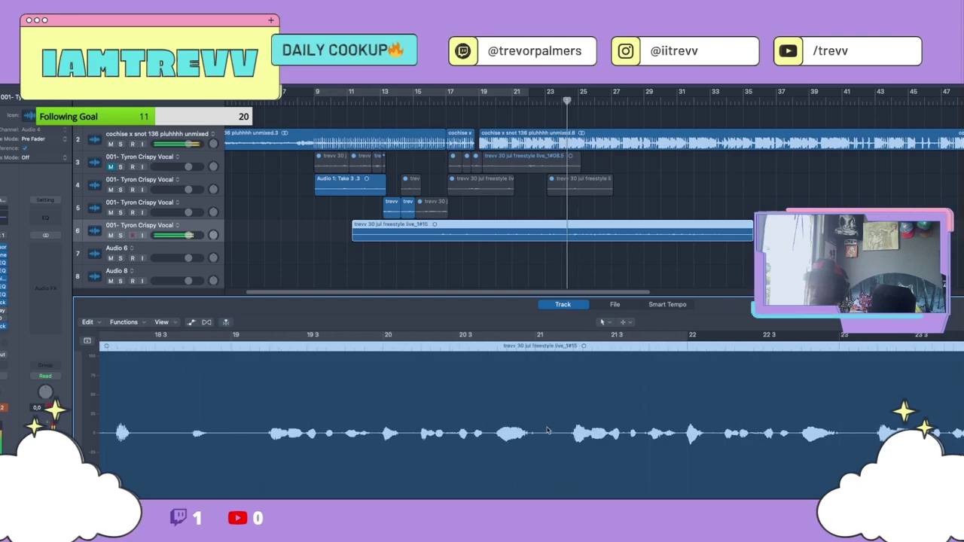
pyautogui.hscroll(-5, 547, 430)
pyautogui.hscroll(2, 548, 430)
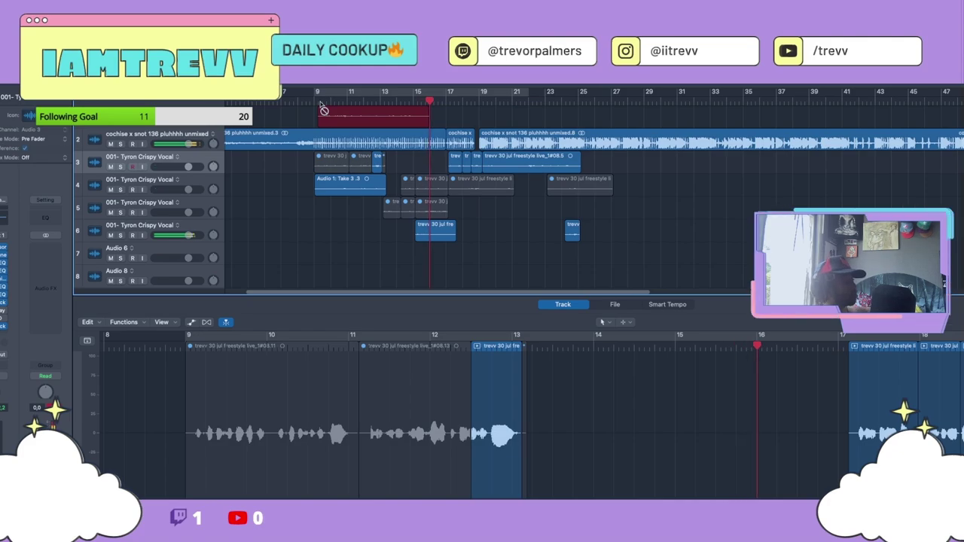
# Stop recording, shift Audio 1: Take 3 on track 7 slightly earlier, and cut away its part before about bar 13.
pyautogui.press('space')
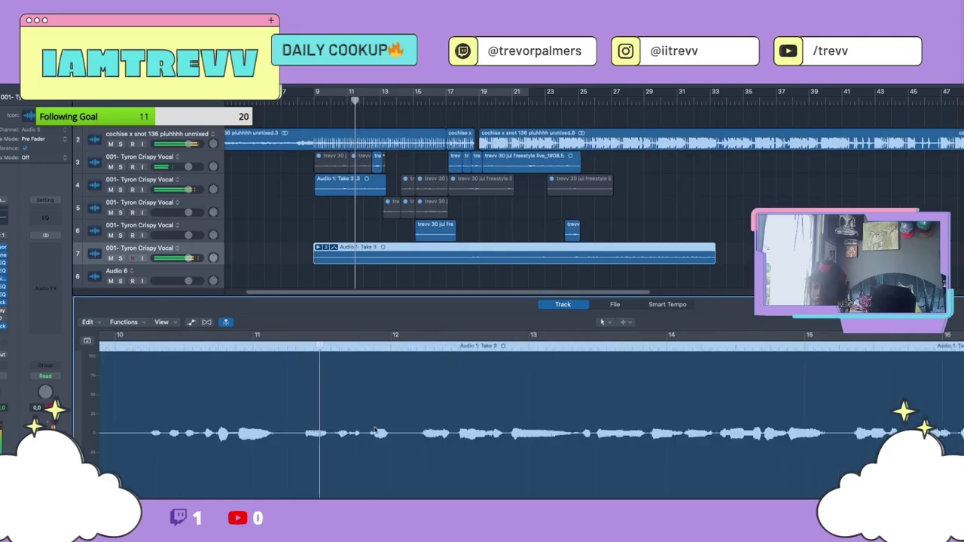
pyautogui.moveTo(350, 409); pyautogui.dragTo(331, 412)
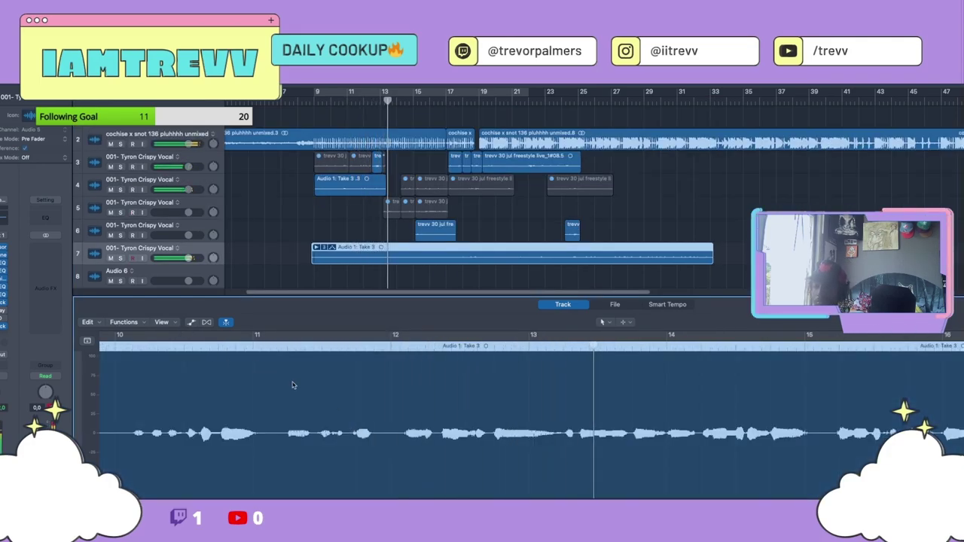
pyautogui.click(562, 435)
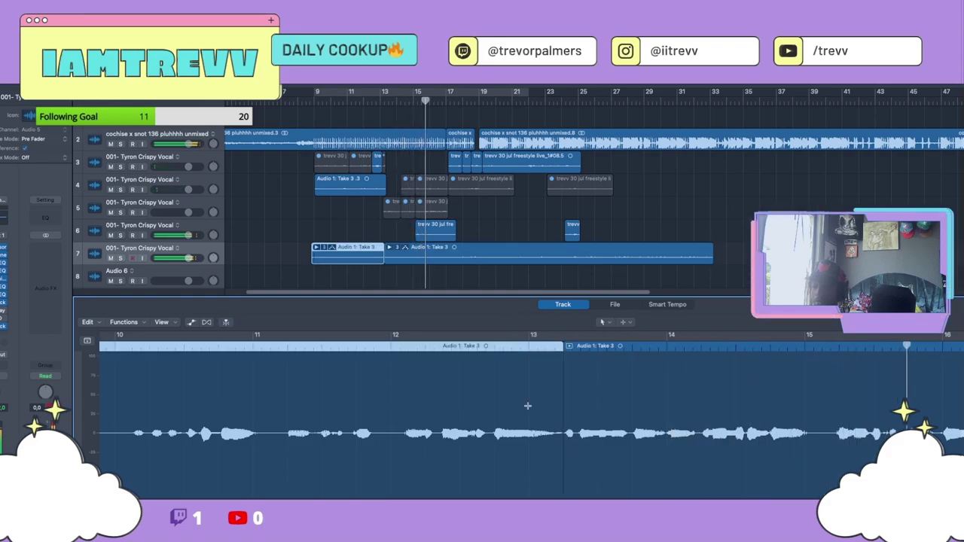
pyautogui.press('Delete')
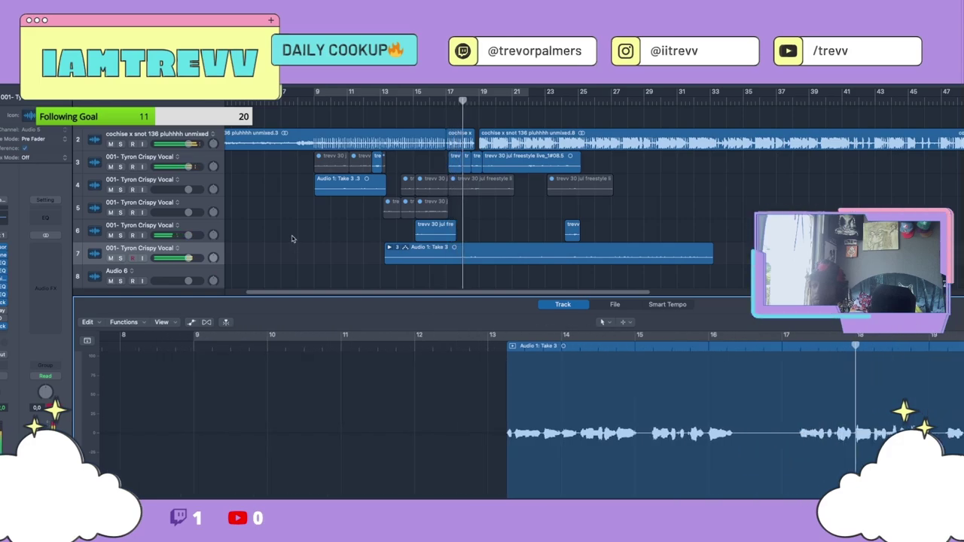
# Mute track 3 and split the Audio 1: Take 3 on track 7 in the gaps near bars 17, 19 and 21.
pyautogui.click(110, 167)
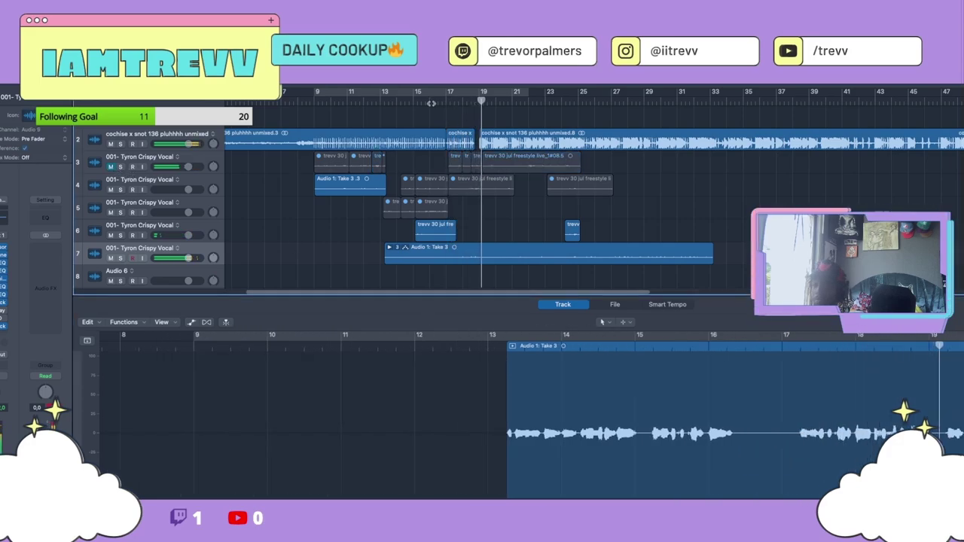
pyautogui.click(555, 436)
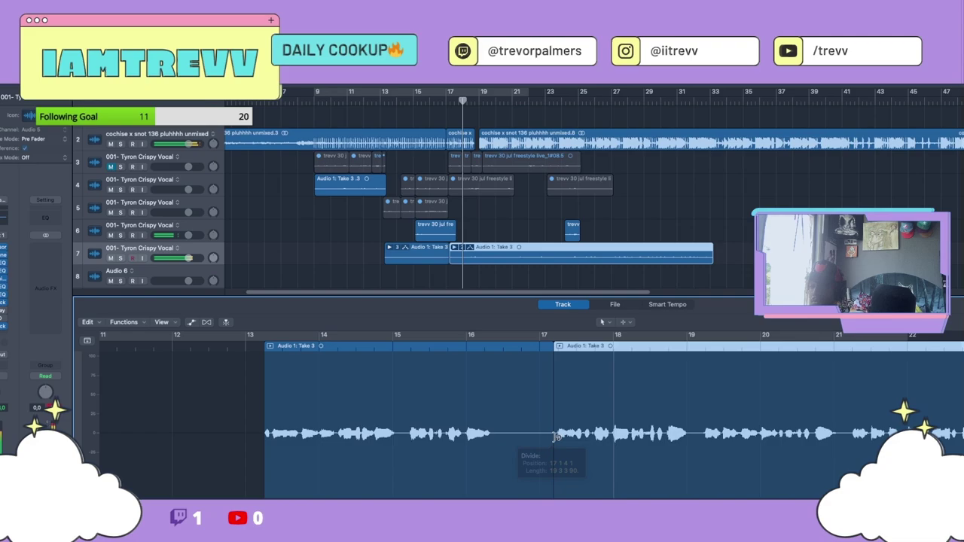
pyautogui.click(688, 439)
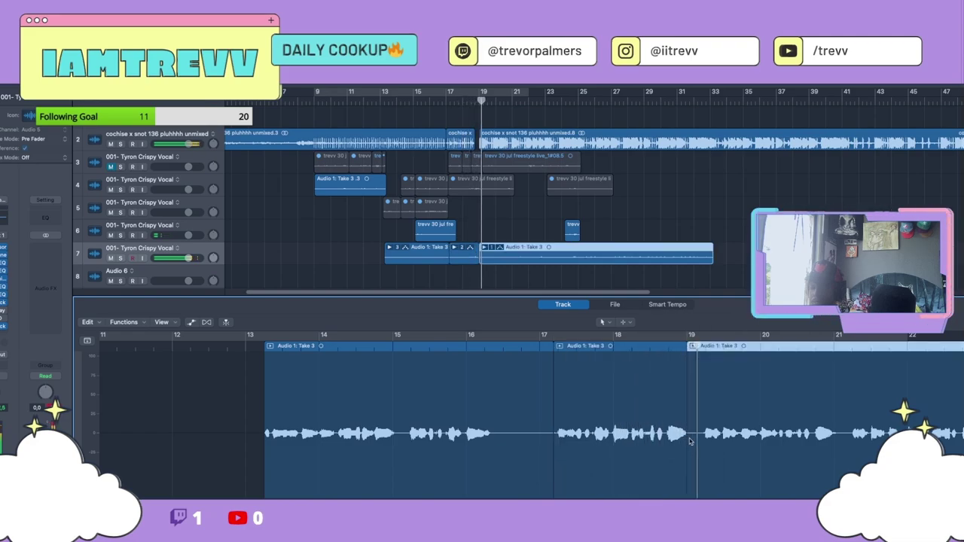
pyautogui.press('super+z')
pyautogui.click(692, 435)
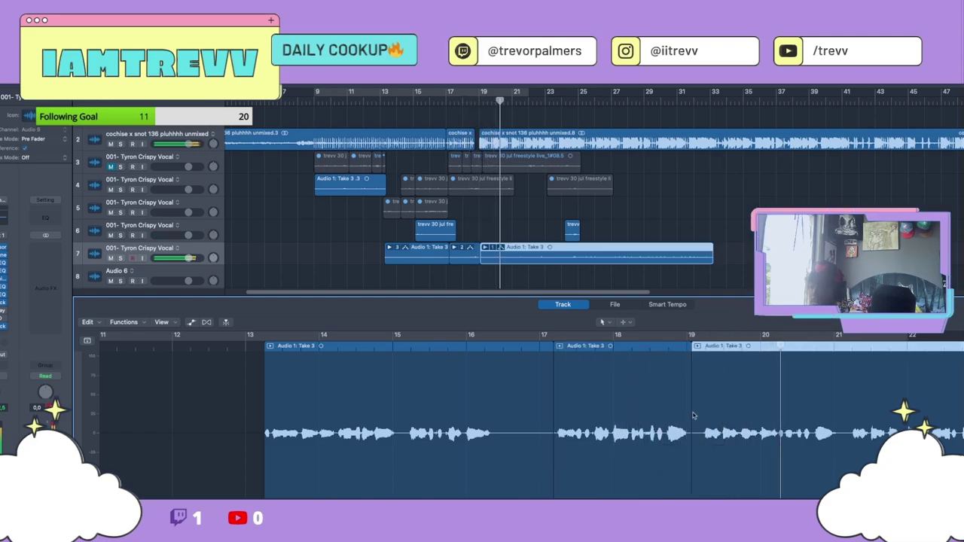
pyautogui.click(843, 441)
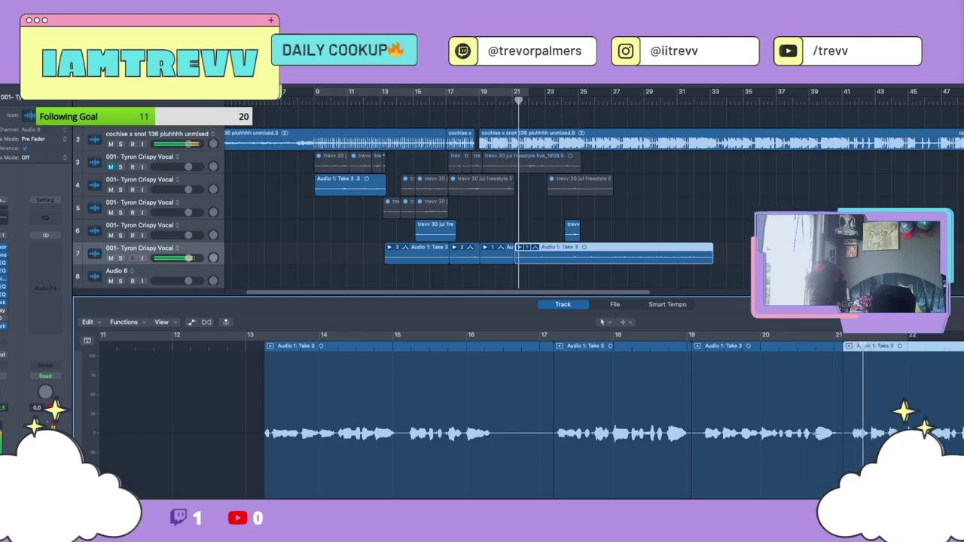
pyautogui.press('super+Left')
pyautogui.press('super+Left')
pyautogui.hscroll(5, 749, 436)
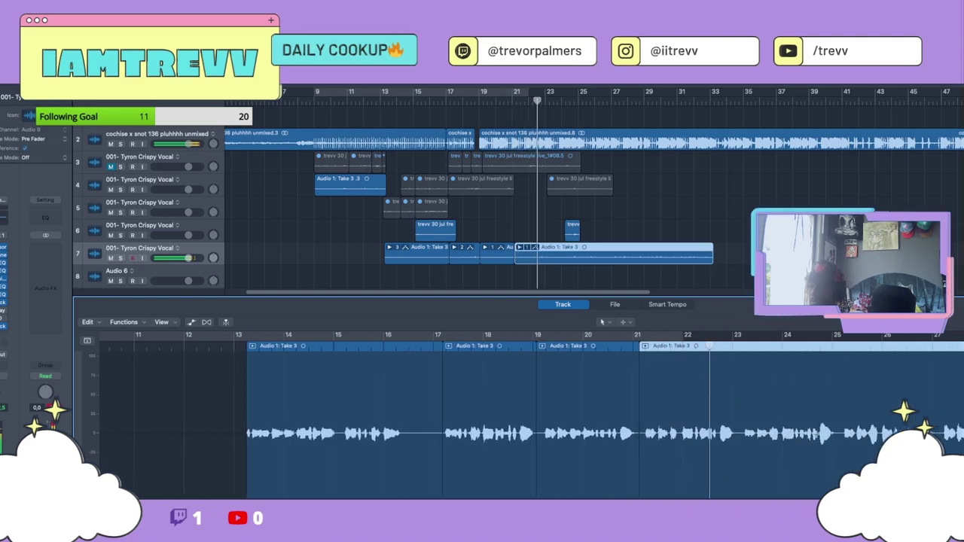
pyautogui.press('super+Left')
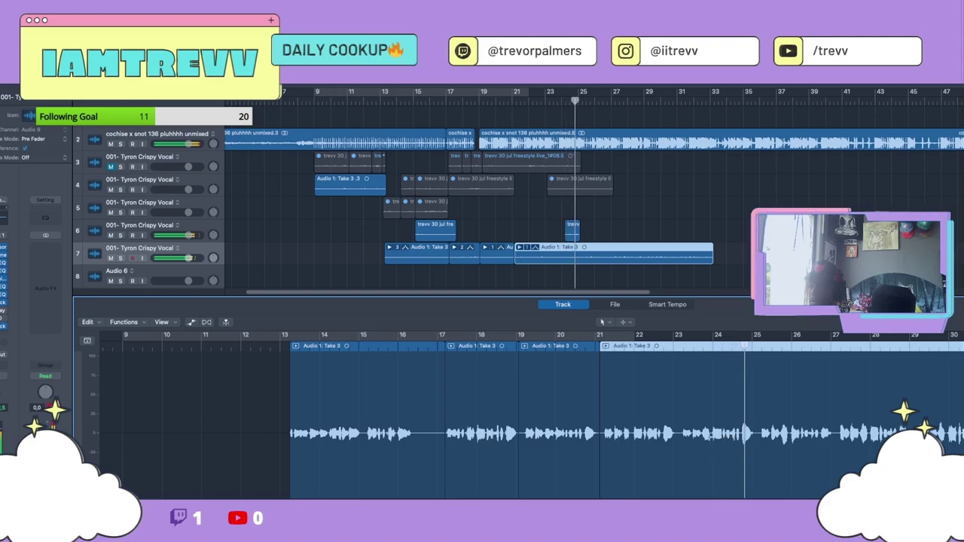
# Mute the short vocal region at bar 24 on track 6 and select the last take segment on track 7.
pyautogui.click(574, 229)
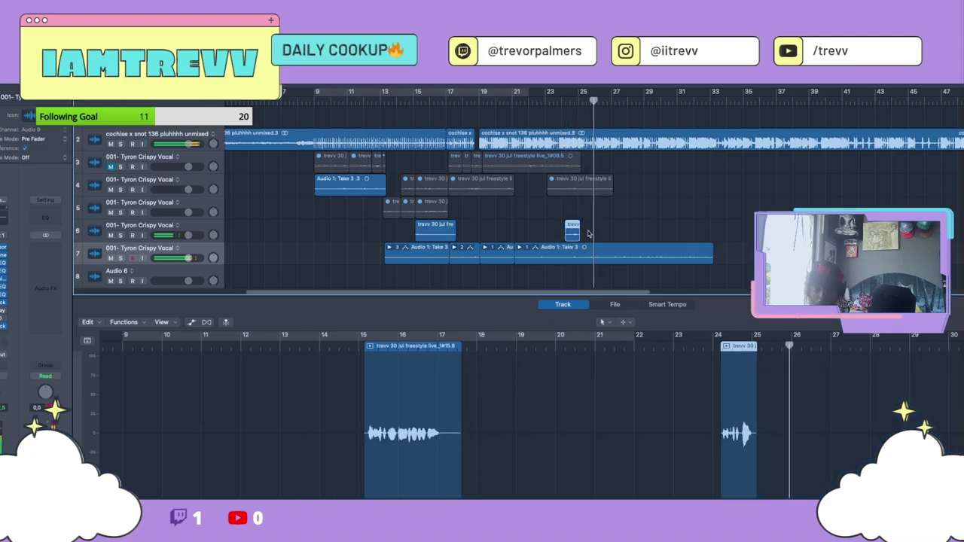
pyautogui.click(590, 233)
pyautogui.click(543, 253)
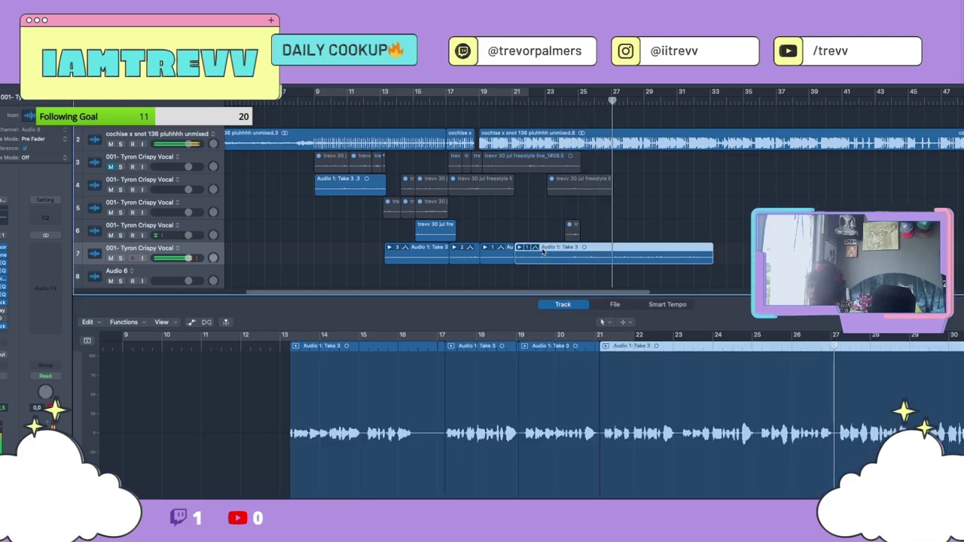
# Flatten the take segment starting at bar 13 on track 7 and move it up to track 4 after the first vocal region.
pyautogui.click(395, 253)
pyautogui.rightClick(395, 248)
pyautogui.click(425, 324)
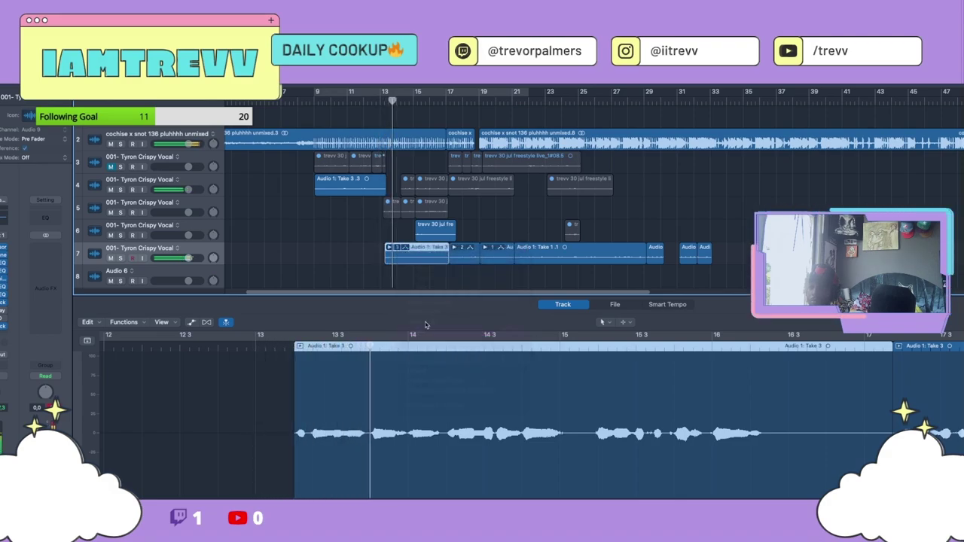
pyautogui.moveTo(402, 254); pyautogui.dragTo(401, 187)
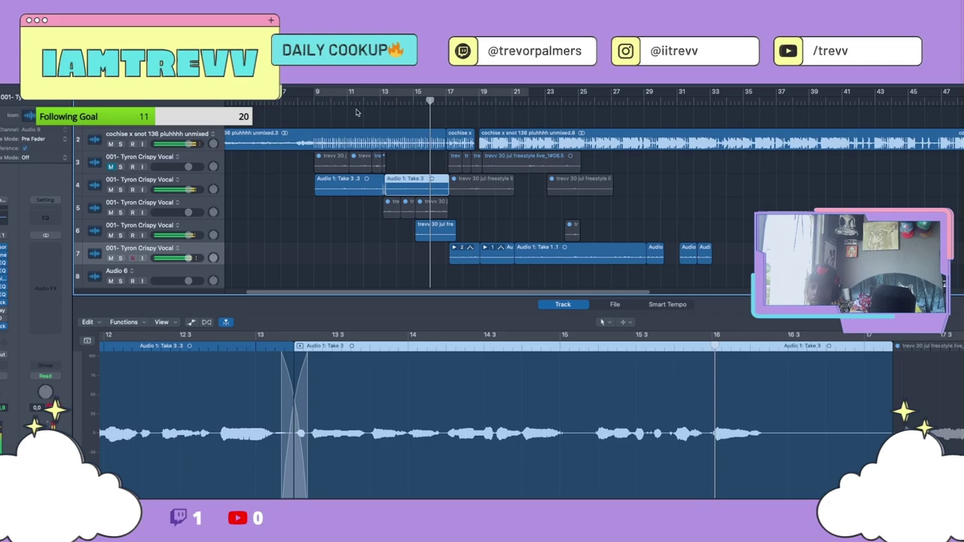
# Shift the join between the two track 4 vocal regions slightly earlier and mute the track 6 region at bar 15.
pyautogui.click(357, 113)
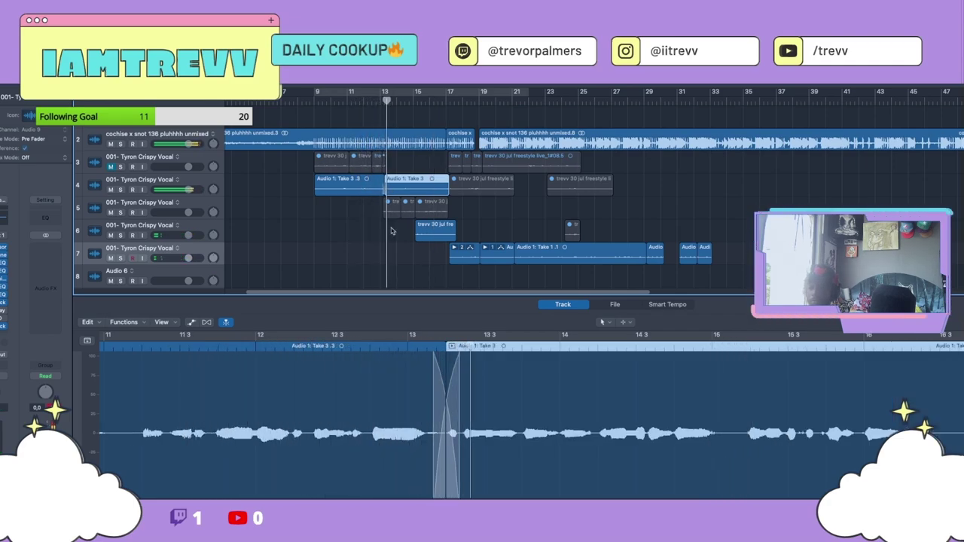
pyautogui.moveTo(444, 381); pyautogui.dragTo(432, 381)
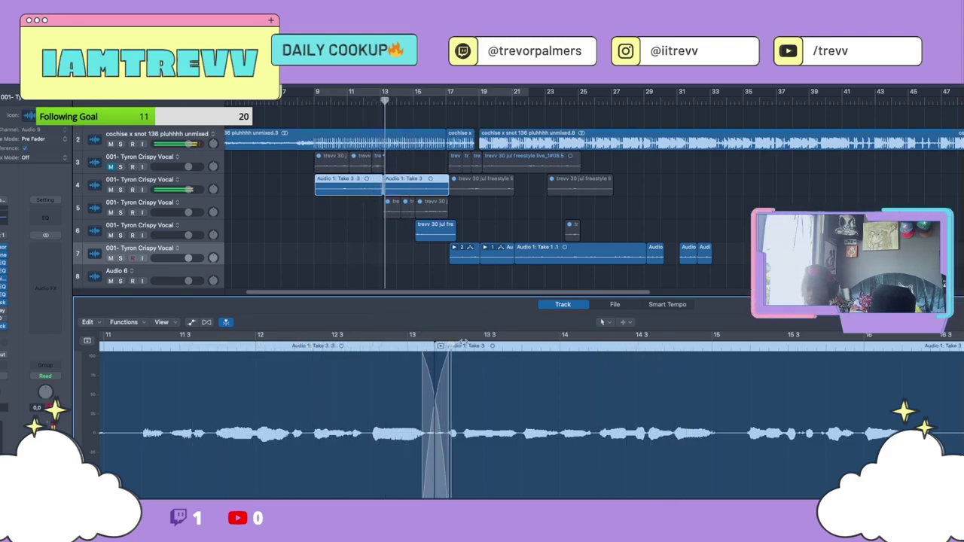
pyautogui.click(435, 233)
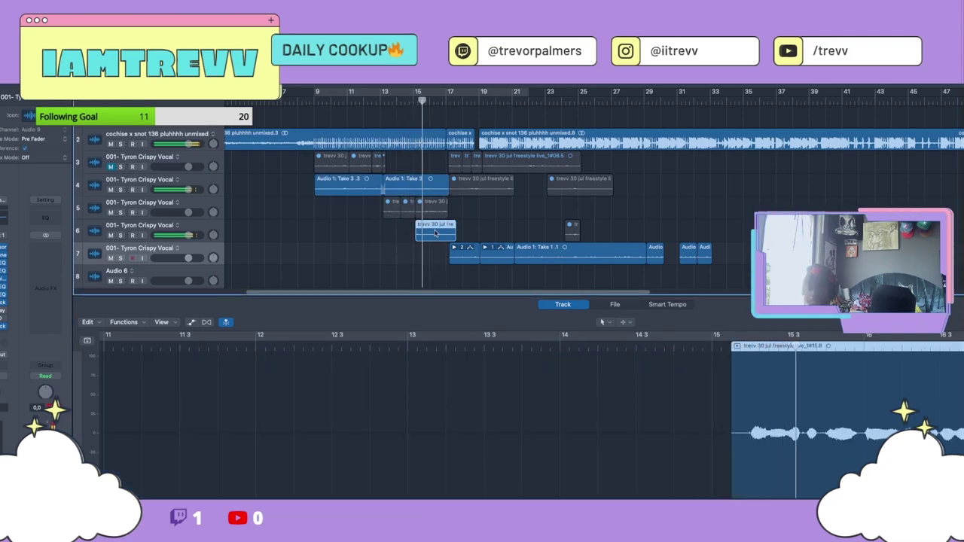
pyautogui.hotkey('ctrl', 'm')
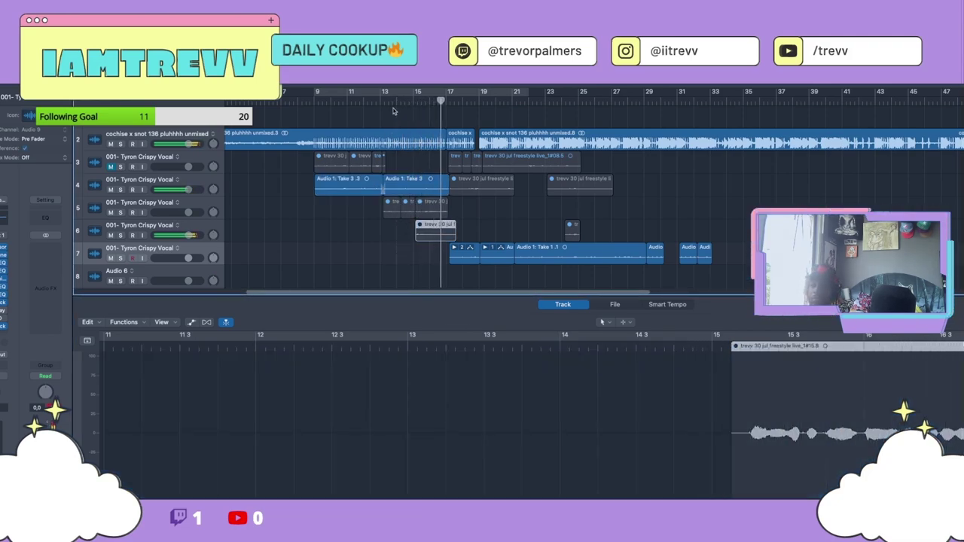
# Split the second vocal region on track 4 just after bar 15 and delete the remainder.
pyautogui.click(425, 186)
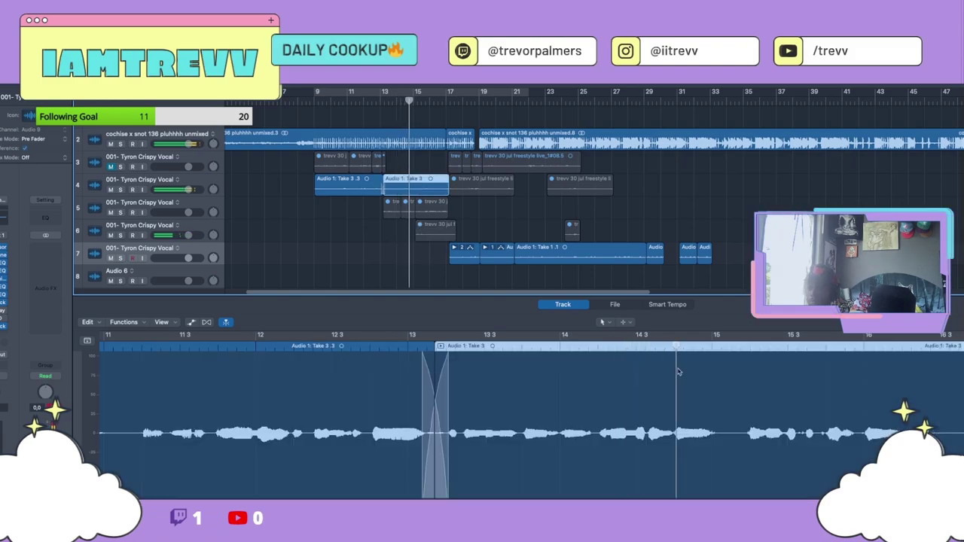
pyautogui.click(733, 444)
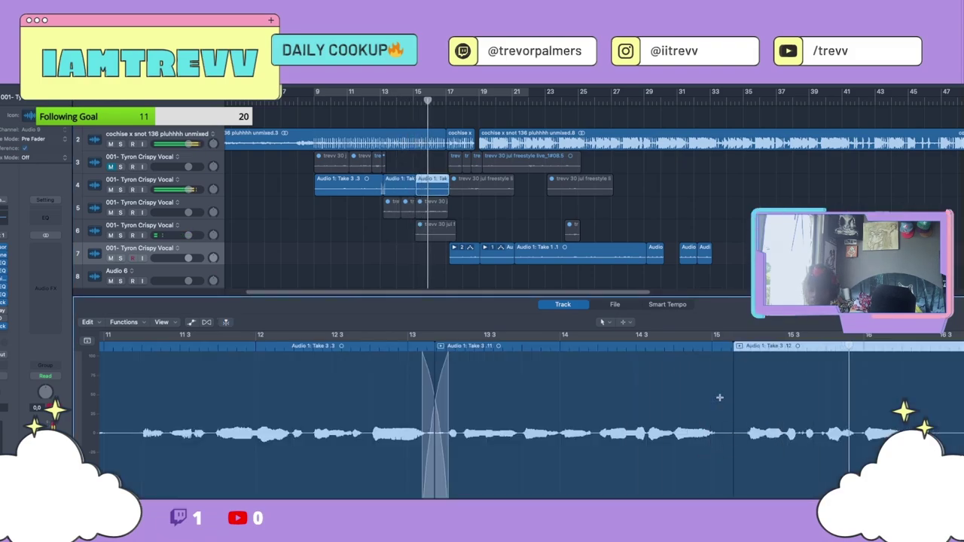
pyautogui.press('Delete')
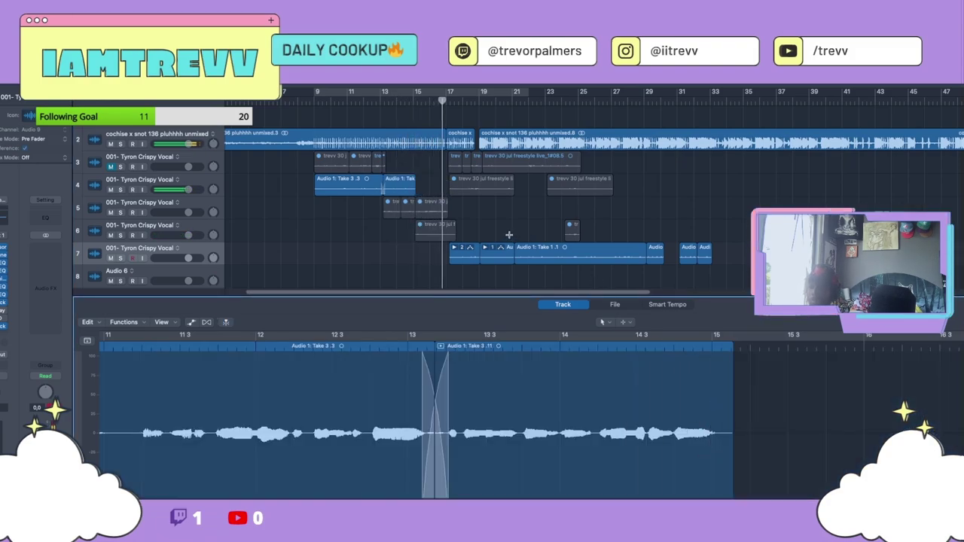
# Move the take segment at bar 17 on track 7 to bar 15 on track 4 and play back the transition.
pyautogui.click(471, 253)
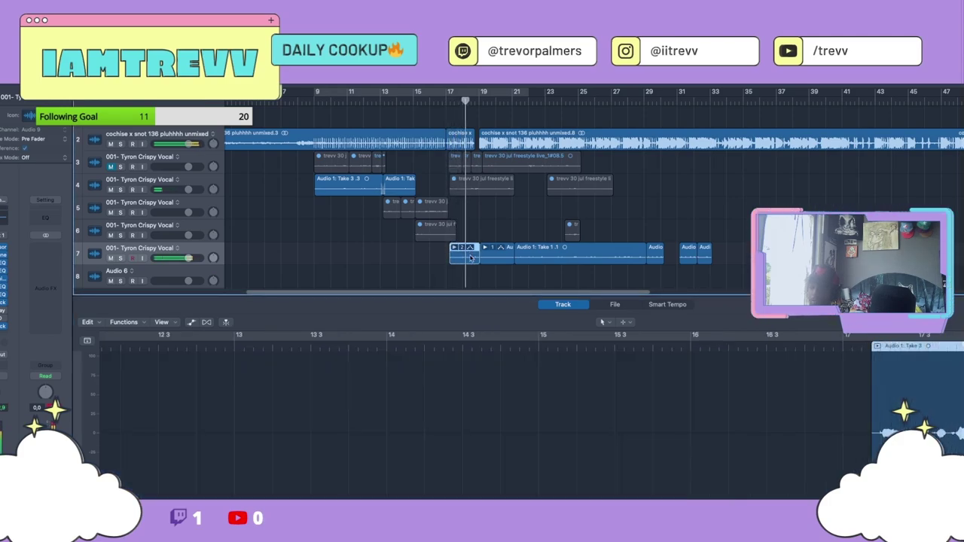
pyautogui.moveTo(471, 257); pyautogui.dragTo(439, 186)
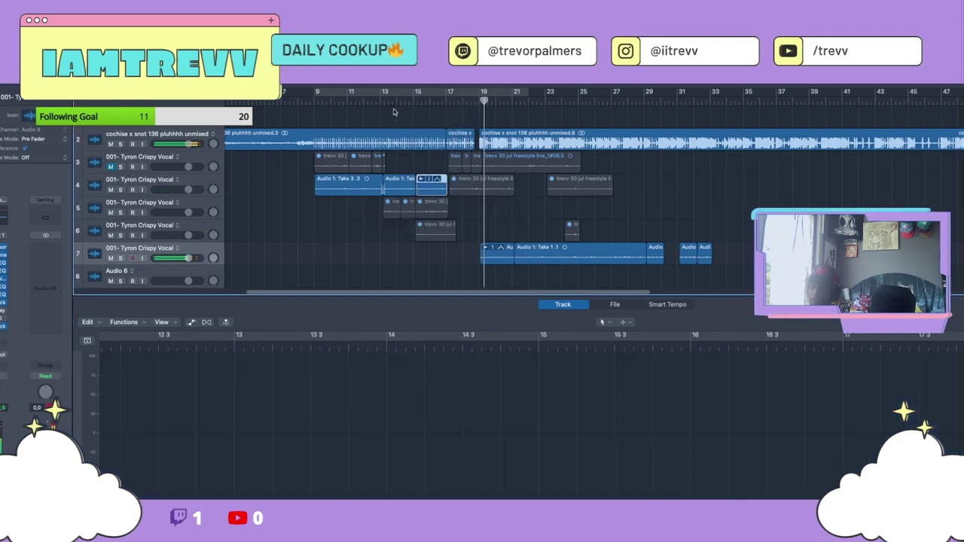
pyautogui.click(394, 103)
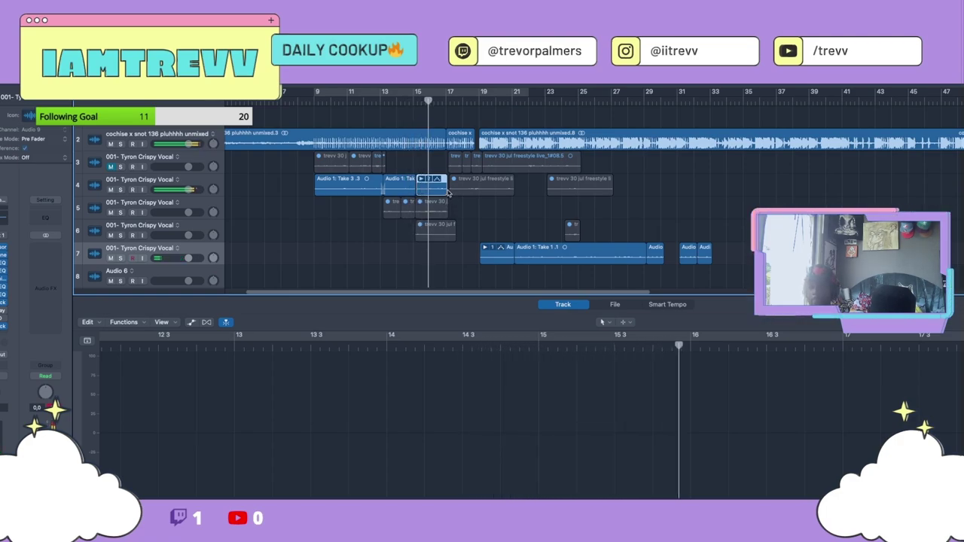
# Undo the last region move to bar 15 on track 4 and audition the track 7 vocal segments starting at bars 19 and 21.
pyautogui.press('super+z')
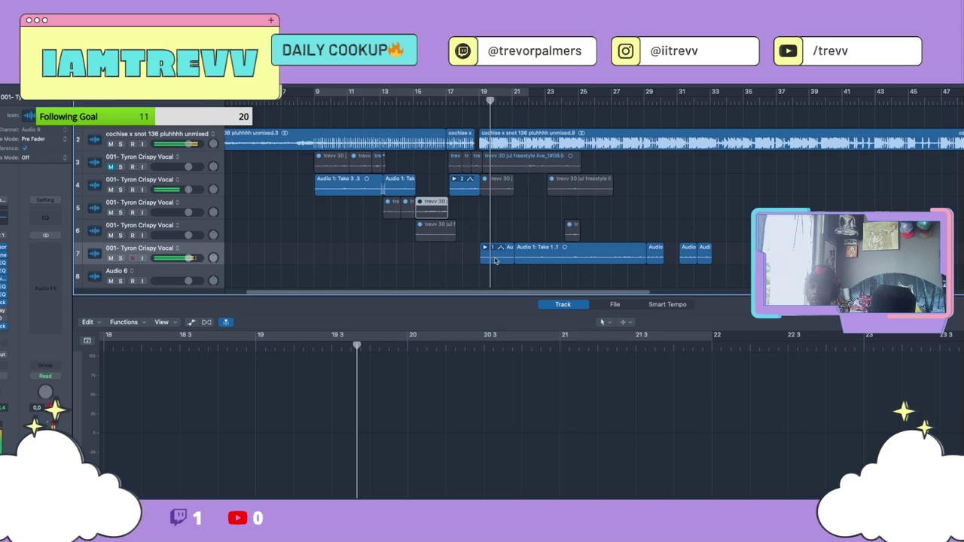
pyautogui.click(495, 261)
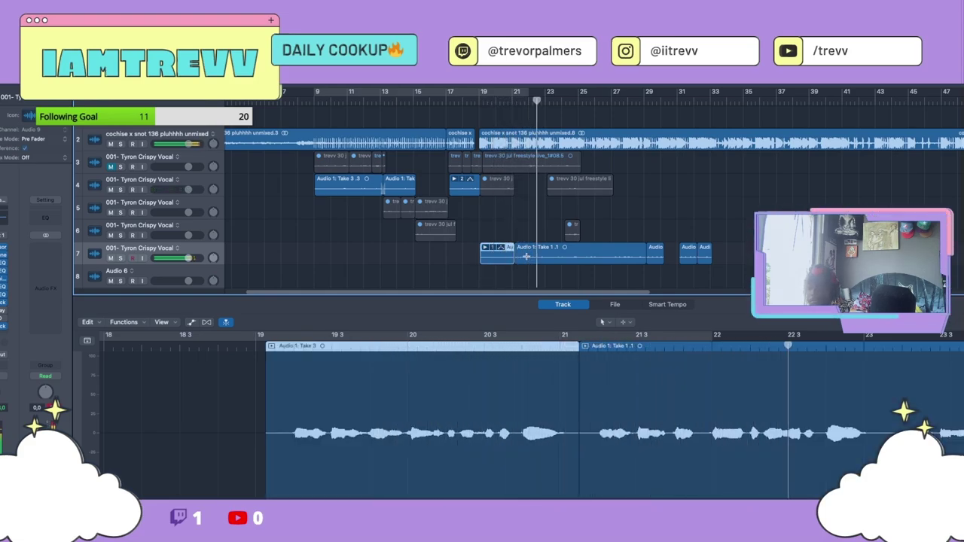
pyautogui.click(527, 259)
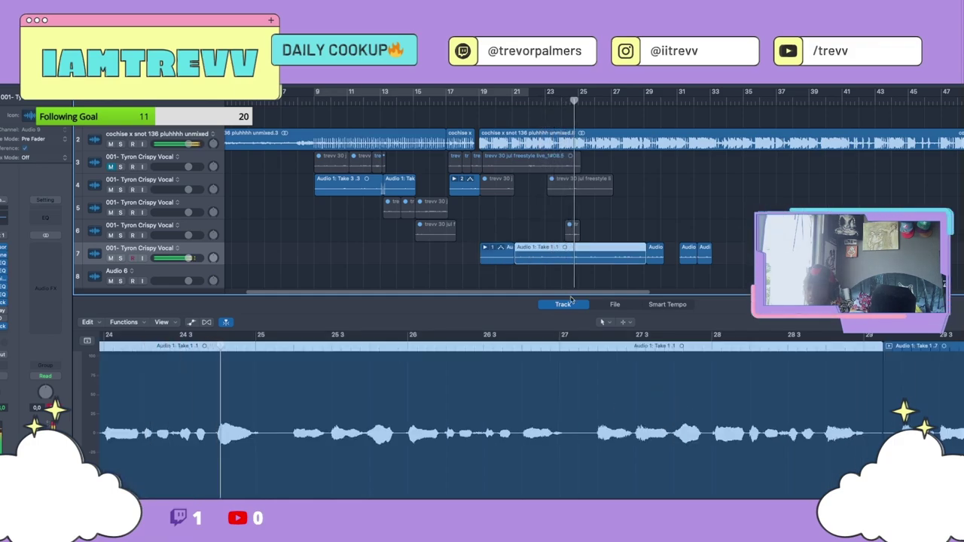
# Shift the join between the Take 1.23 and Take 1.24 vocal regions on track 7 later, to about the middle of bar 28.
pyautogui.click(786, 403)
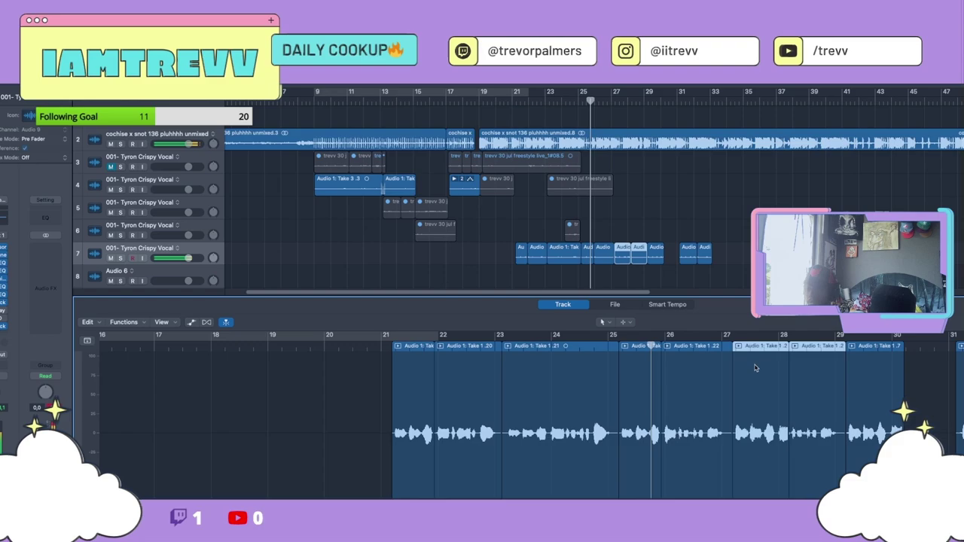
pyautogui.scroll(4, 778, 398)
pyautogui.hscroll(4, 791, 404)
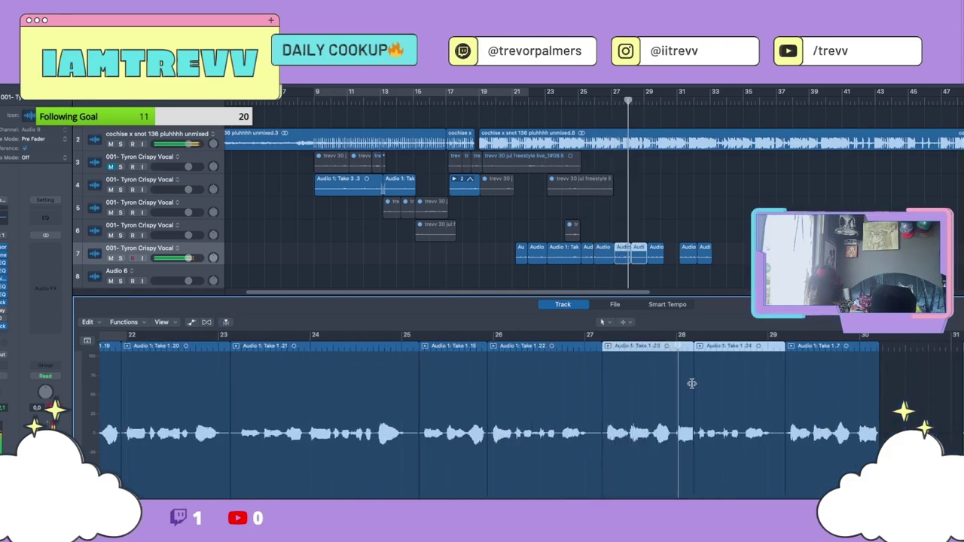
pyautogui.moveTo(692, 383); pyautogui.dragTo(715, 386)
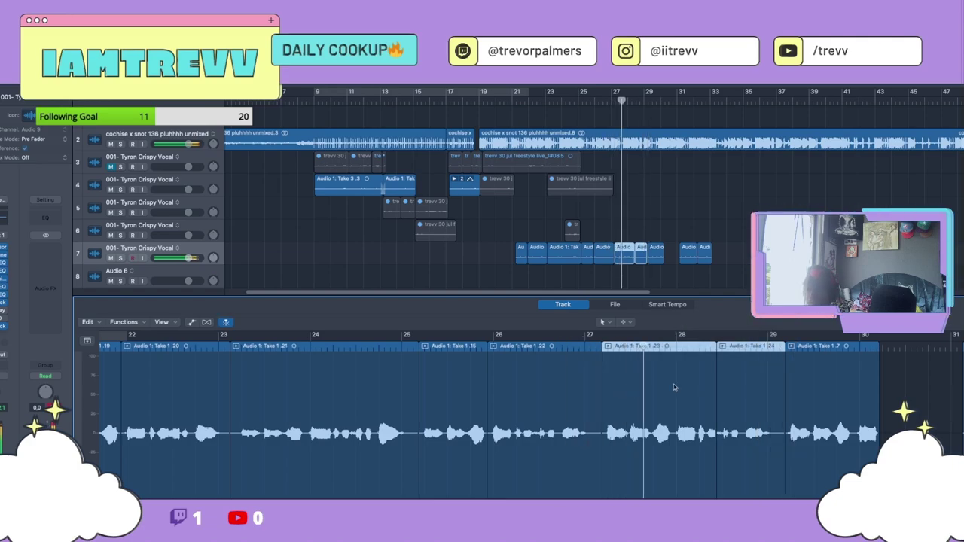
pyautogui.hscroll(2, 706, 385)
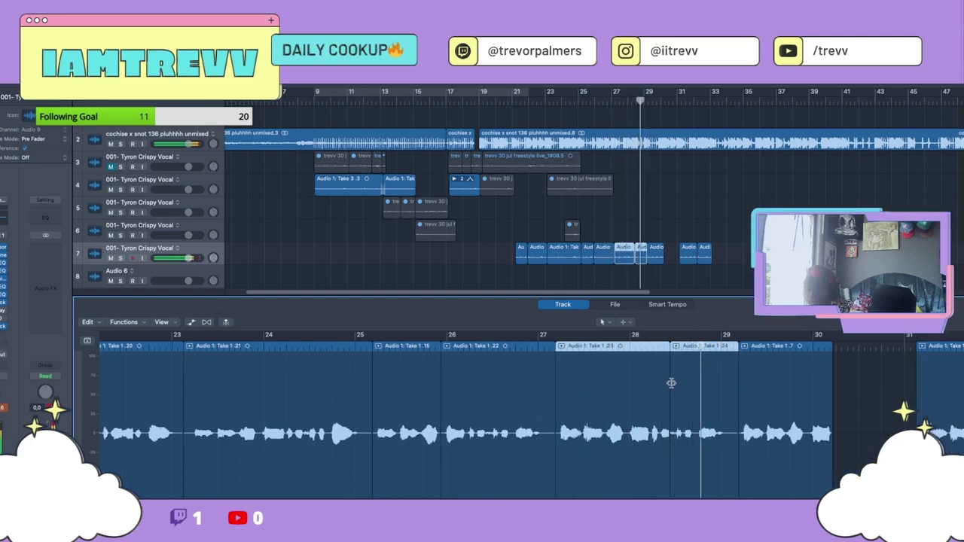
pyautogui.moveTo(670, 384); pyautogui.dragTo(686, 386)
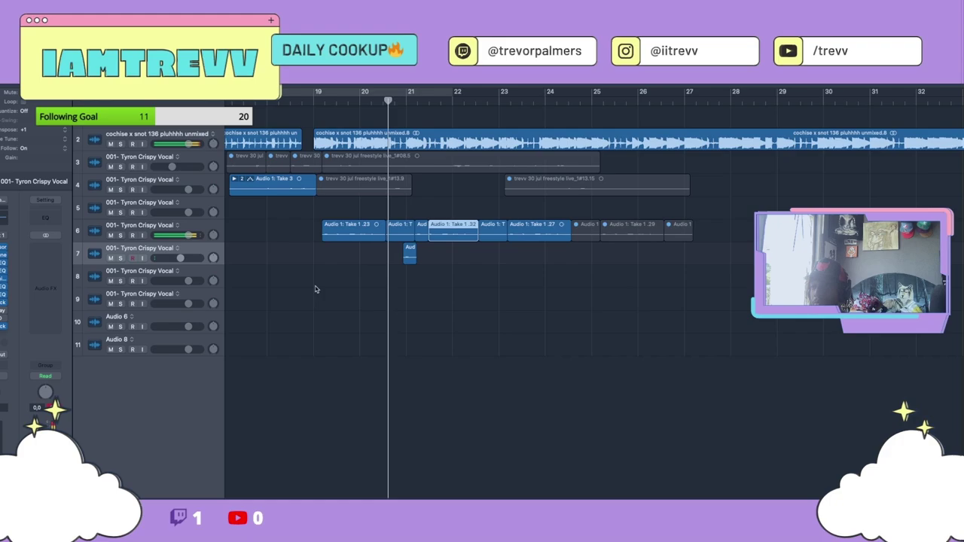
# Copy the short vocal region on track 7 near bar 21 to just before bar 23 and play it back.
pyautogui.click(317, 287)
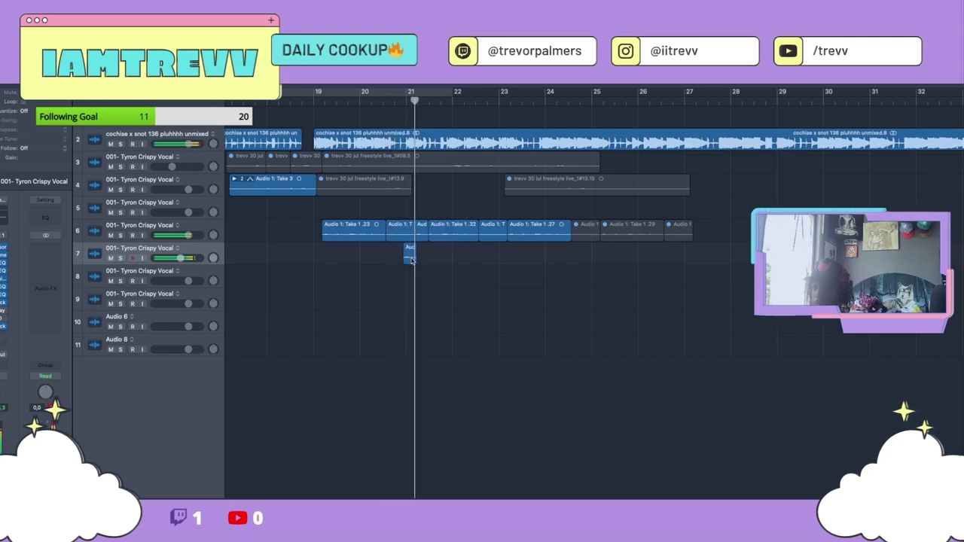
pyautogui.click(408, 255)
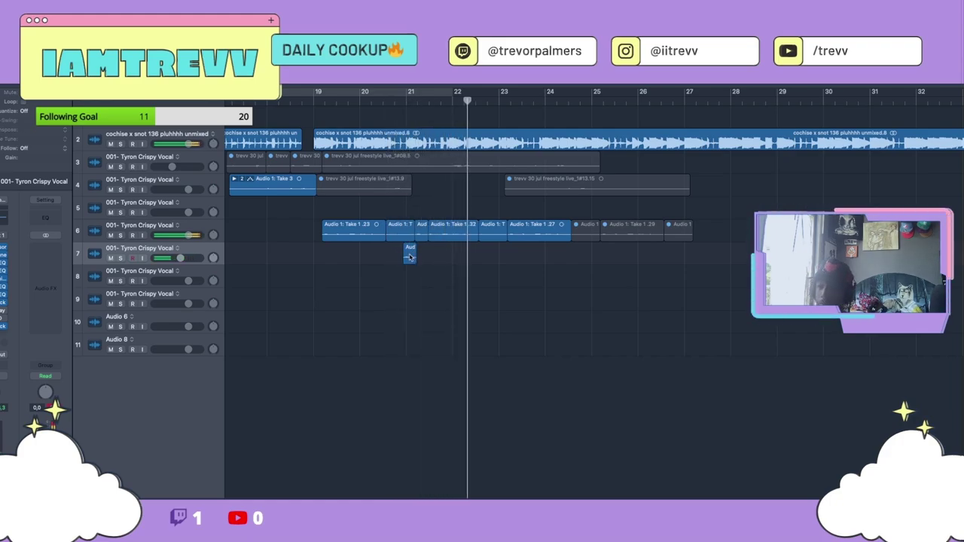
pyautogui.moveTo(417, 258); pyautogui.dragTo(501, 260)
pyautogui.press('space')
pyautogui.press('space')
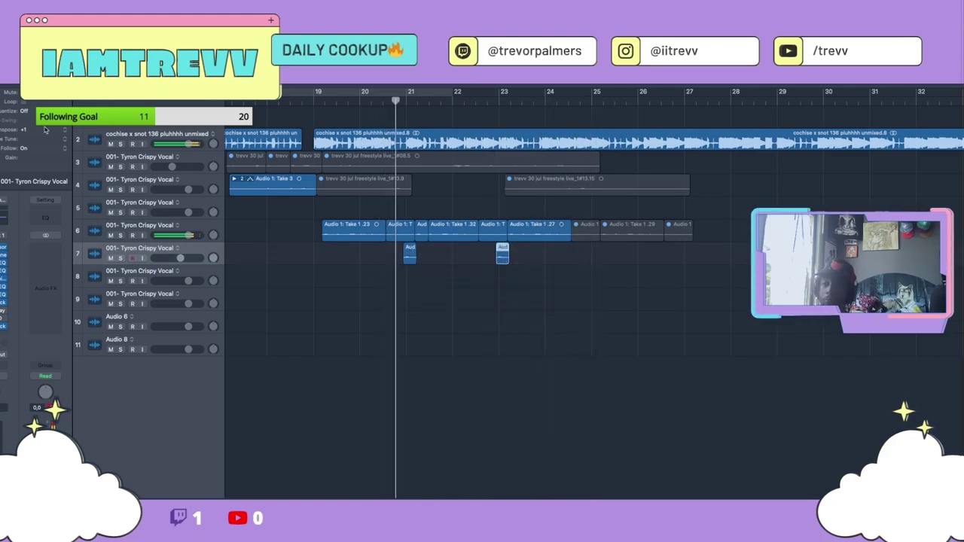
# Transpose the copied track 7 region near bar 23 to +2 and listen through to the Take 1.27 region on track 6.
pyautogui.doubleClick(45, 128)
pyautogui.write('2')
pyautogui.press('Return')
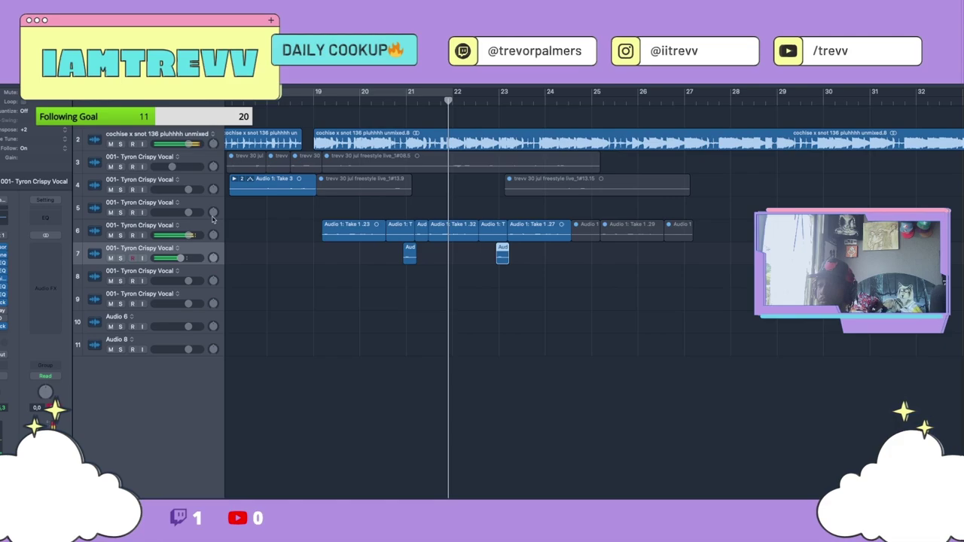
pyautogui.click(517, 235)
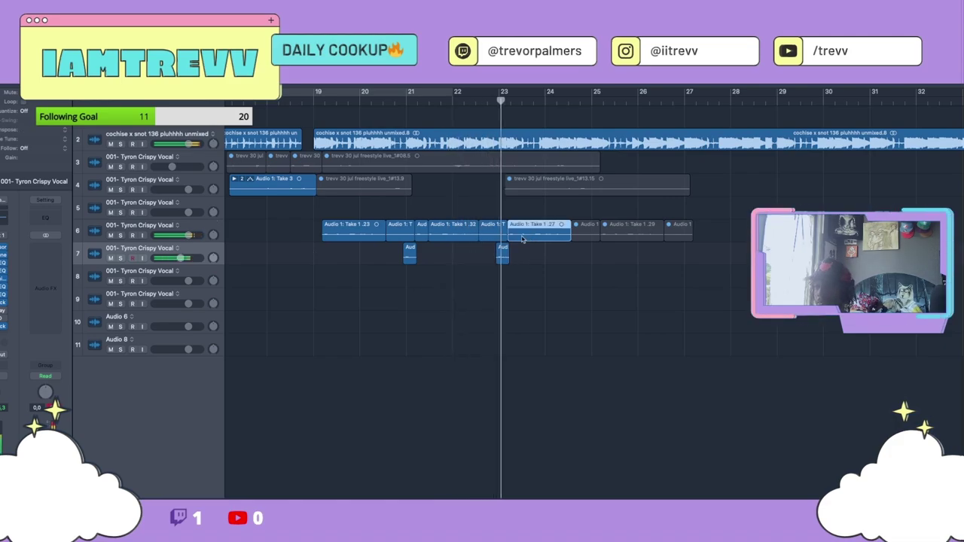
pyautogui.press('space')
pyautogui.press('space')
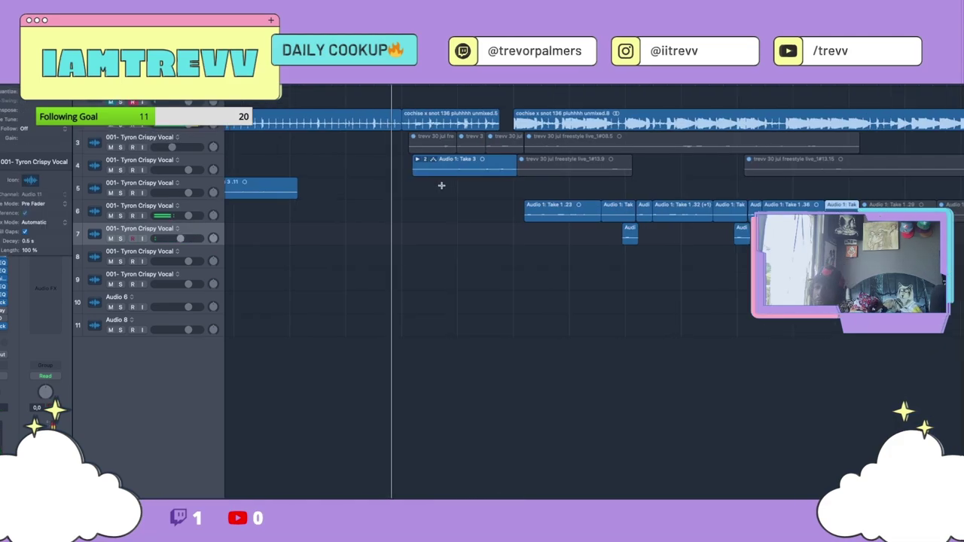
# Move the regions on tracks 4, 6 and 7 from bar 17 onward two bars earlier, starting at bar 15, and audition the transition.
pyautogui.hscroll(-1, 443, 186)
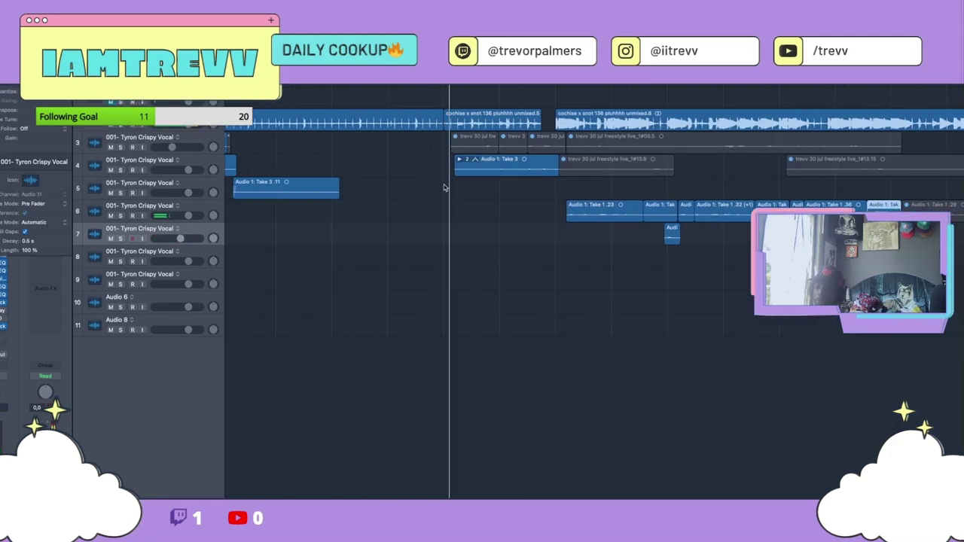
pyautogui.press('super+Left')
pyautogui.press('super+Left')
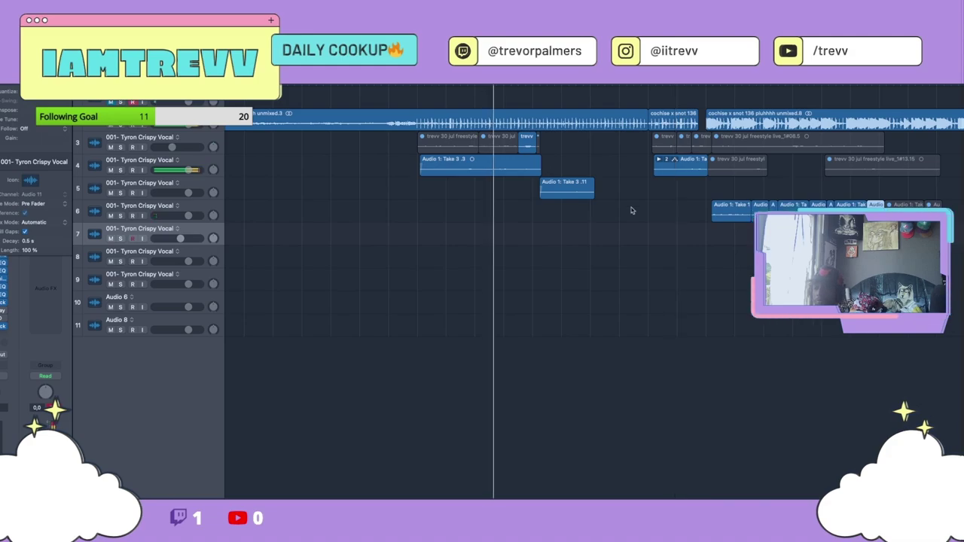
pyautogui.moveTo(946, 281); pyautogui.dragTo(668, 169)
pyautogui.moveTo(666, 169); pyautogui.dragTo(610, 170)
pyautogui.click(611, 197)
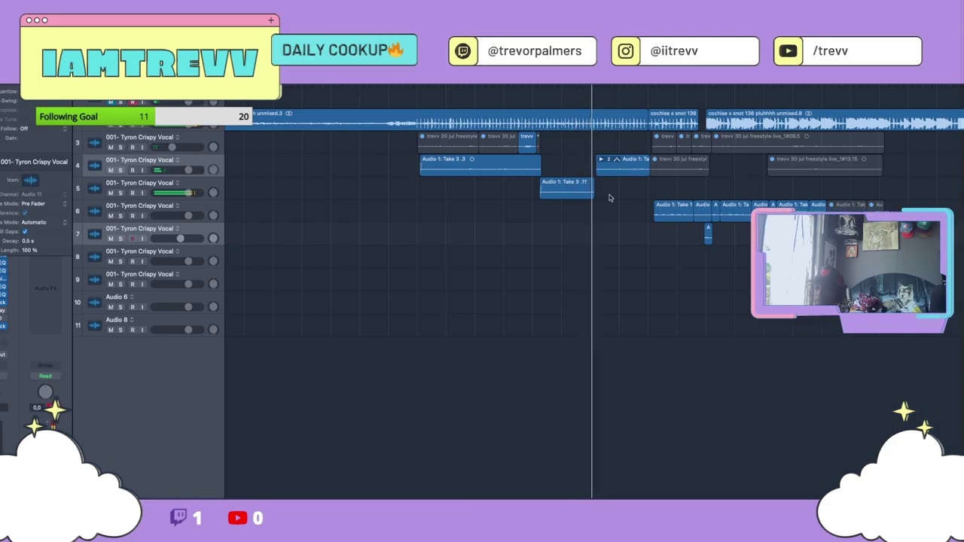
pyautogui.click(610, 161)
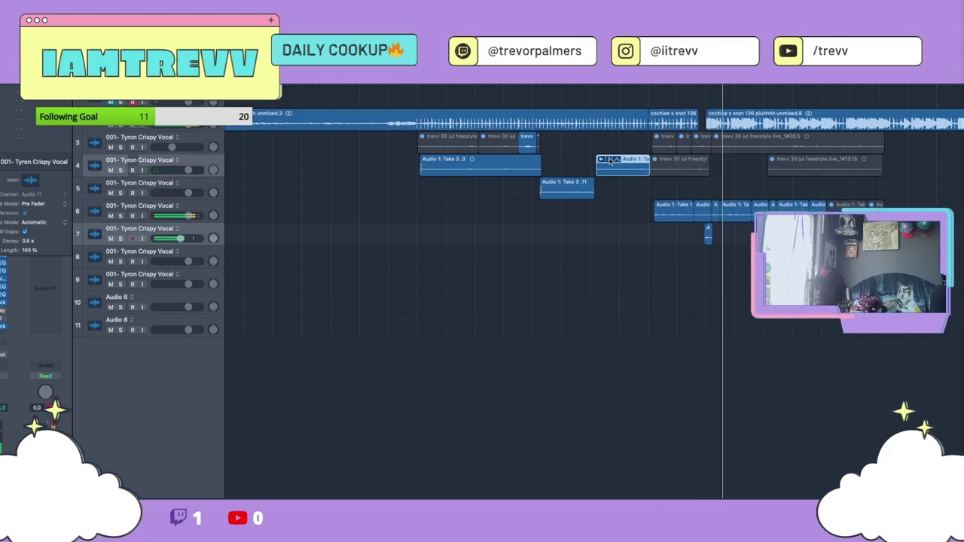
pyautogui.click(726, 213)
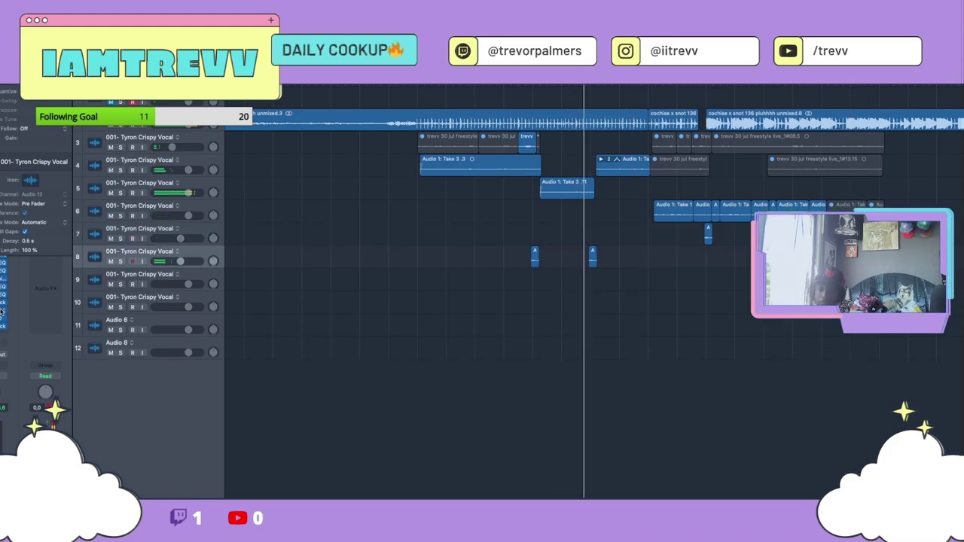
# Open the Tape Delay on the track 8 vocal and set its note value to 1/4.
pyautogui.click(3, 310)
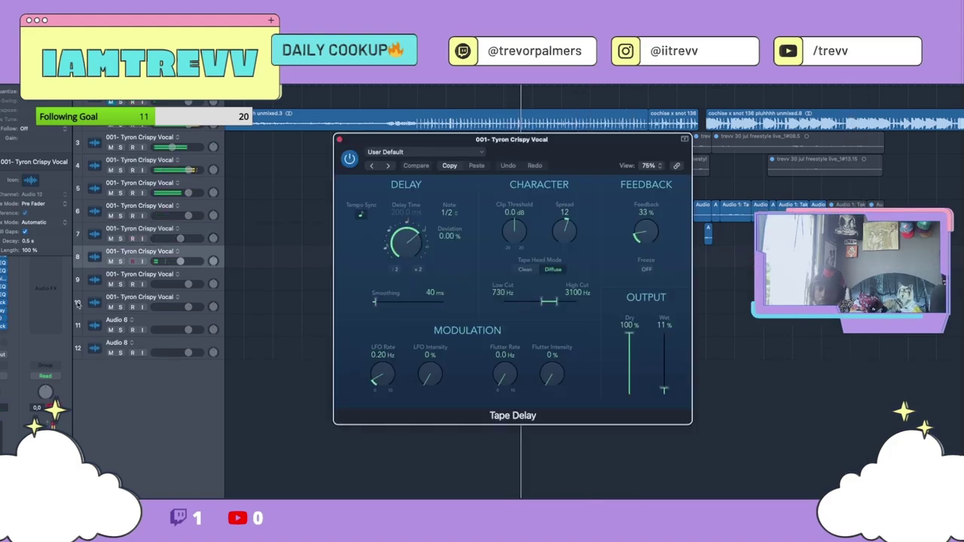
pyautogui.click(447, 213)
pyautogui.click(444, 184)
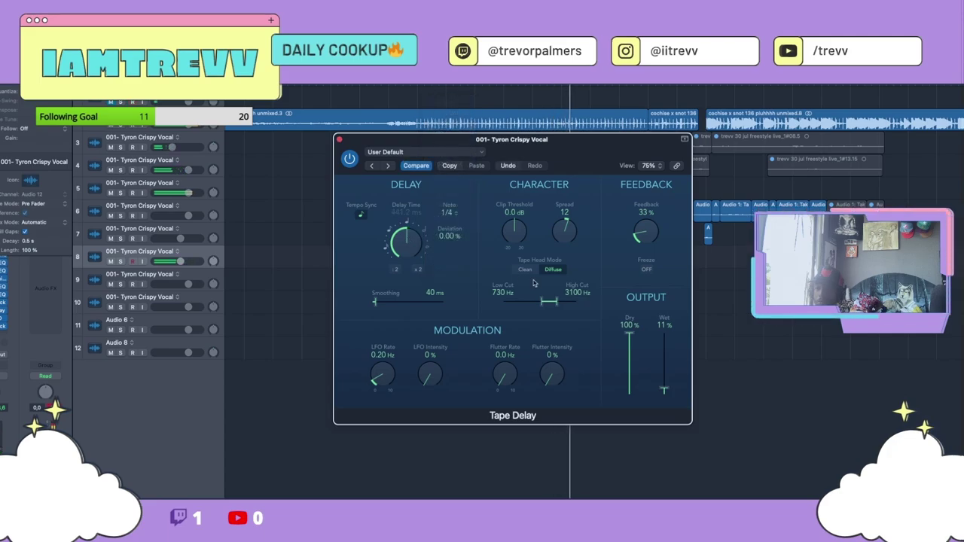
# Set the Tape Delay to 140 Hz low cut, 1400 Hz high cut, 65% dry and 37% wet, and close it.
pyautogui.moveTo(555, 303)
pyautogui.mouseDown()
pyautogui.moveTo(532, 302)
pyautogui.moveTo(552, 305)
pyautogui.mouseUp()
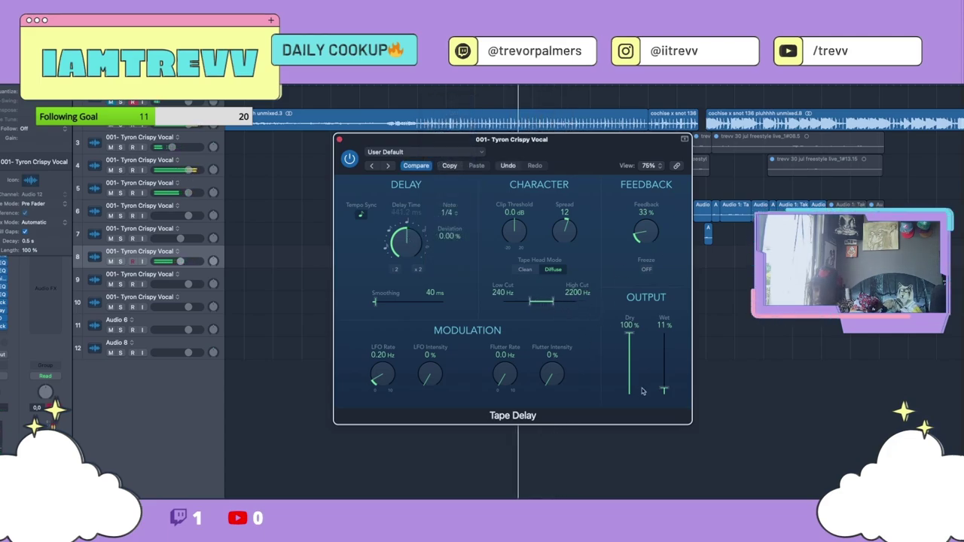
pyautogui.moveTo(663, 388); pyautogui.dragTo(629, 367)
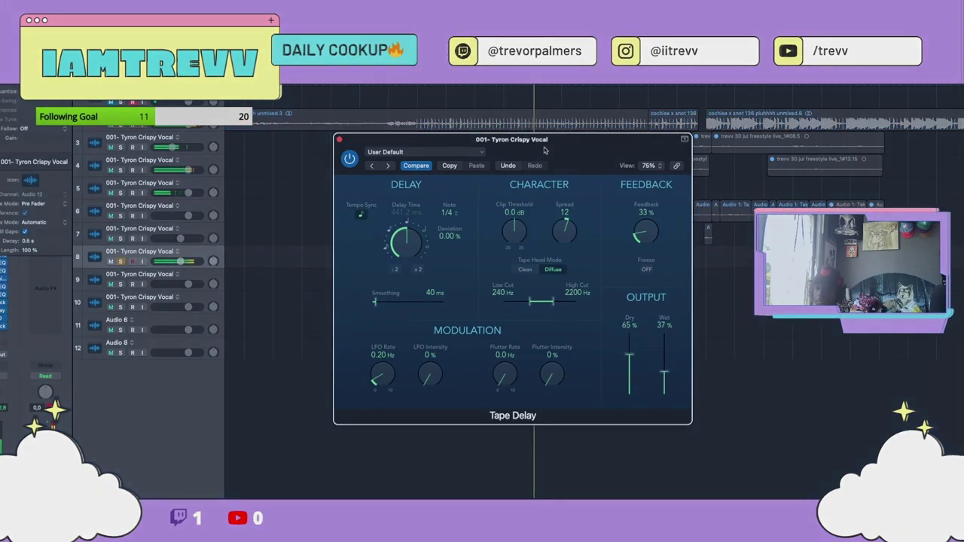
pyautogui.moveTo(539, 302); pyautogui.dragTo(533, 303)
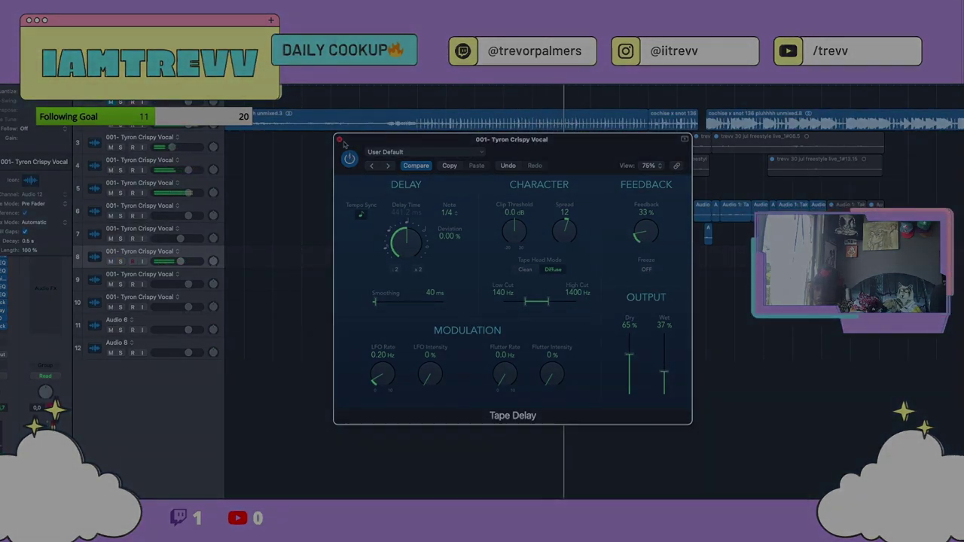
pyautogui.click(340, 139)
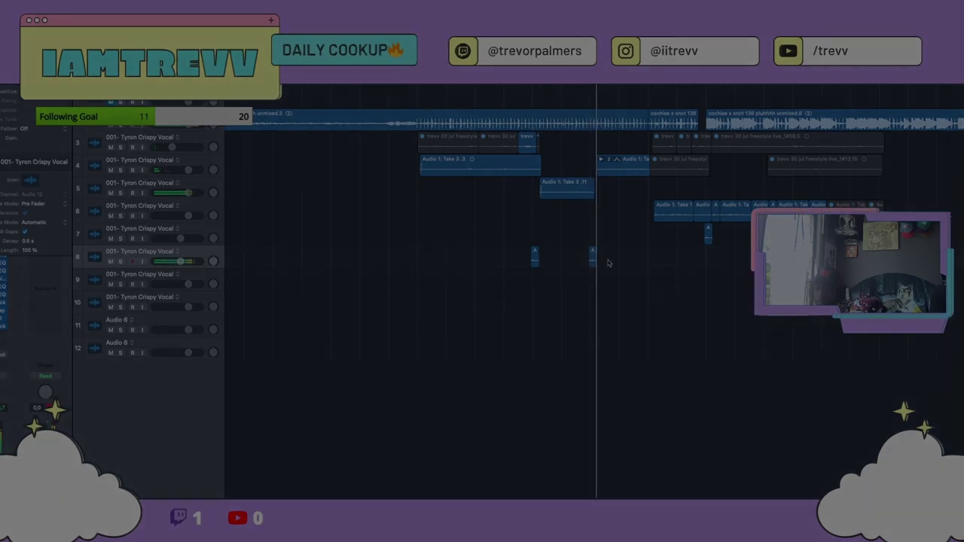